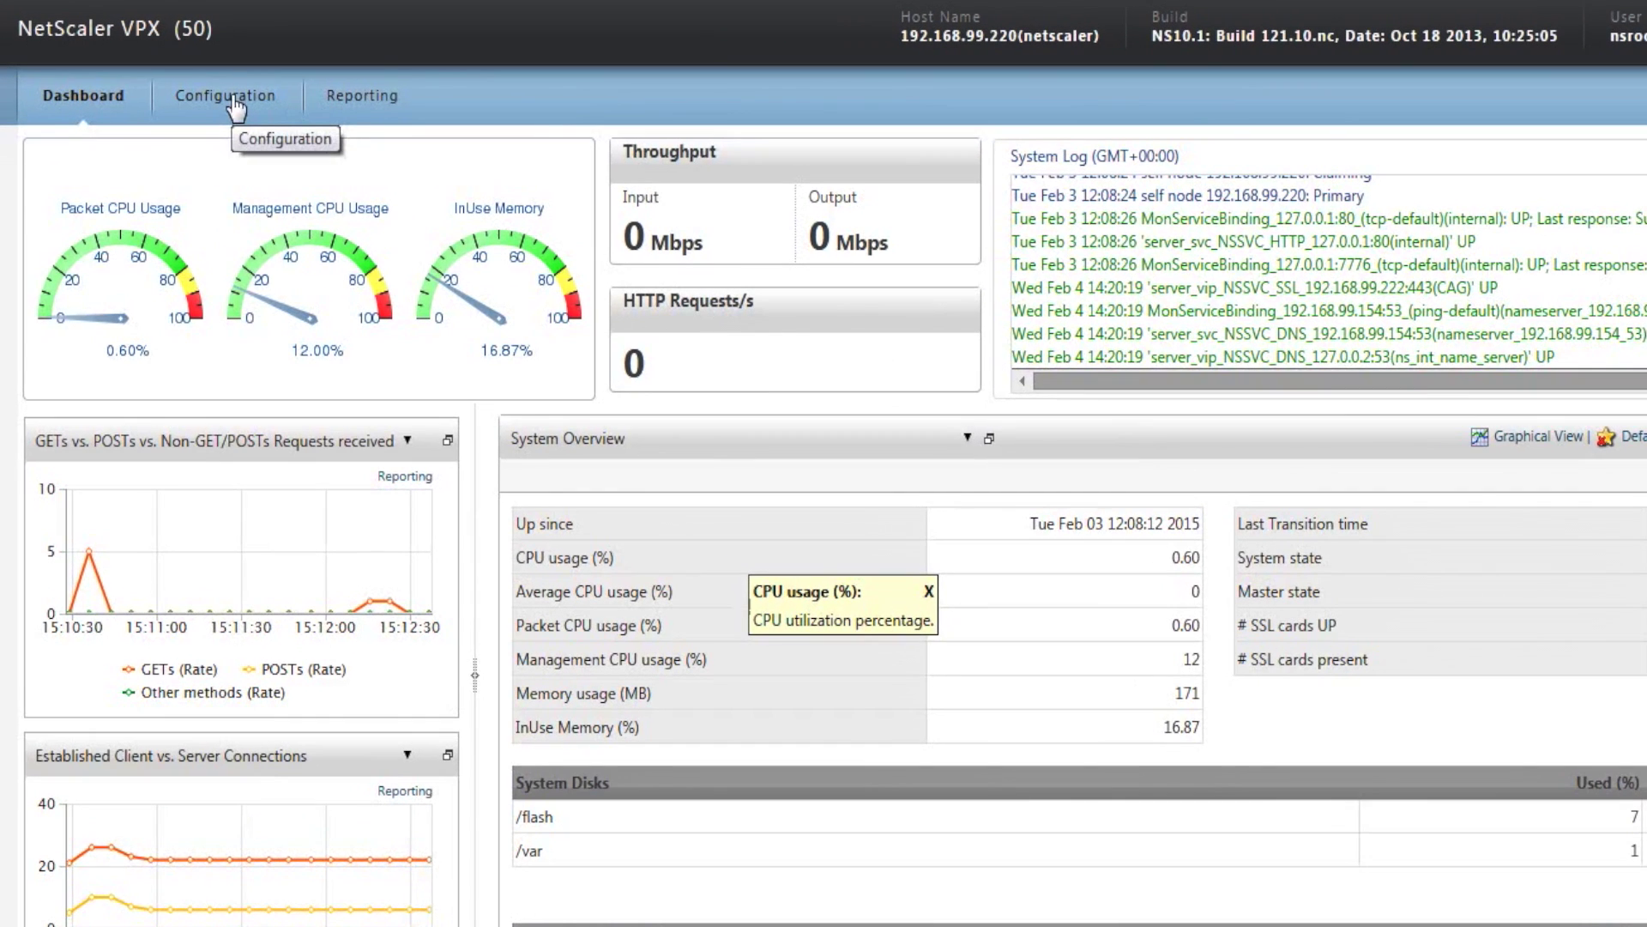
# List the NetScaler Gateway virtual servers and select the CAG server.
pyautogui.click(235, 105)
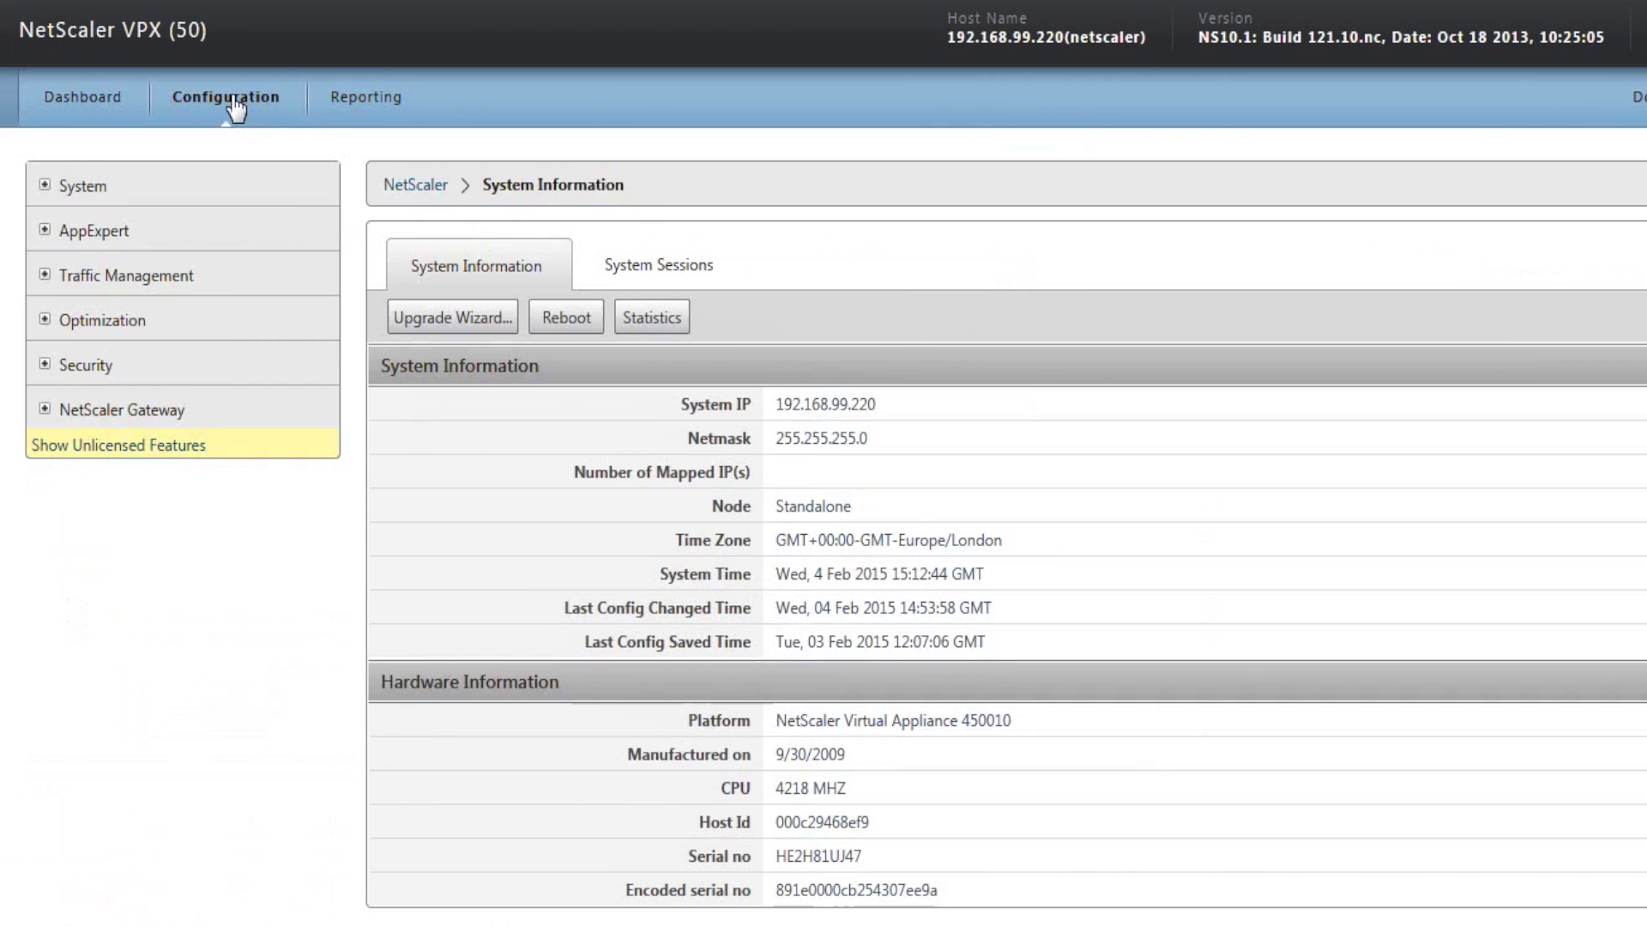
pyautogui.click(46, 411)
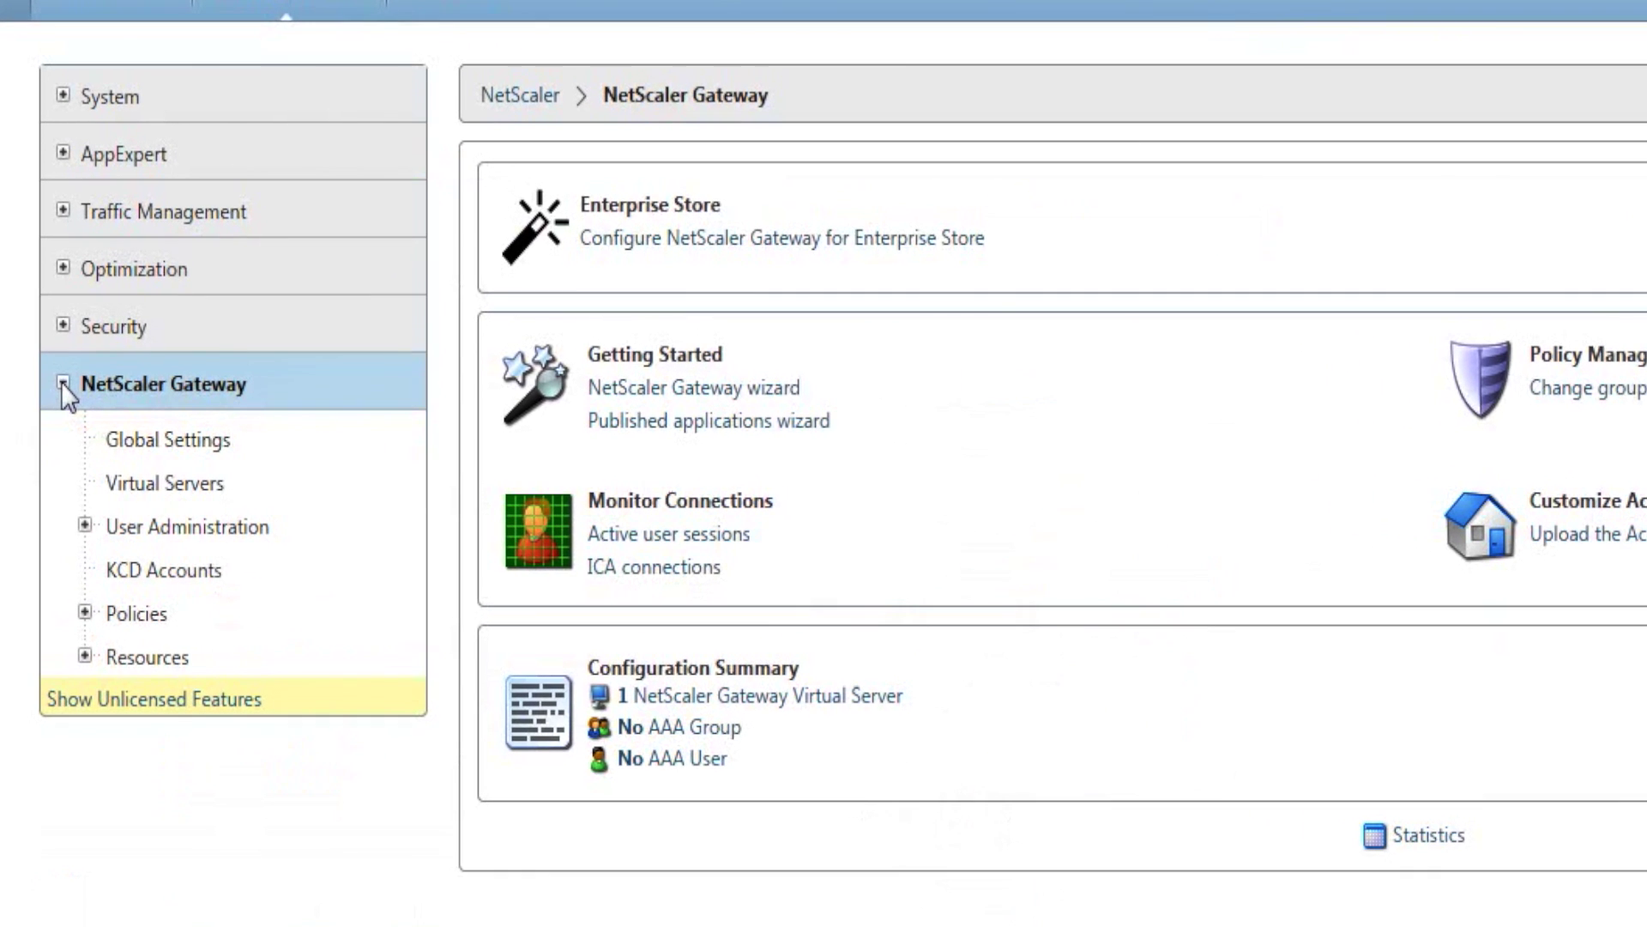
pyautogui.click(151, 486)
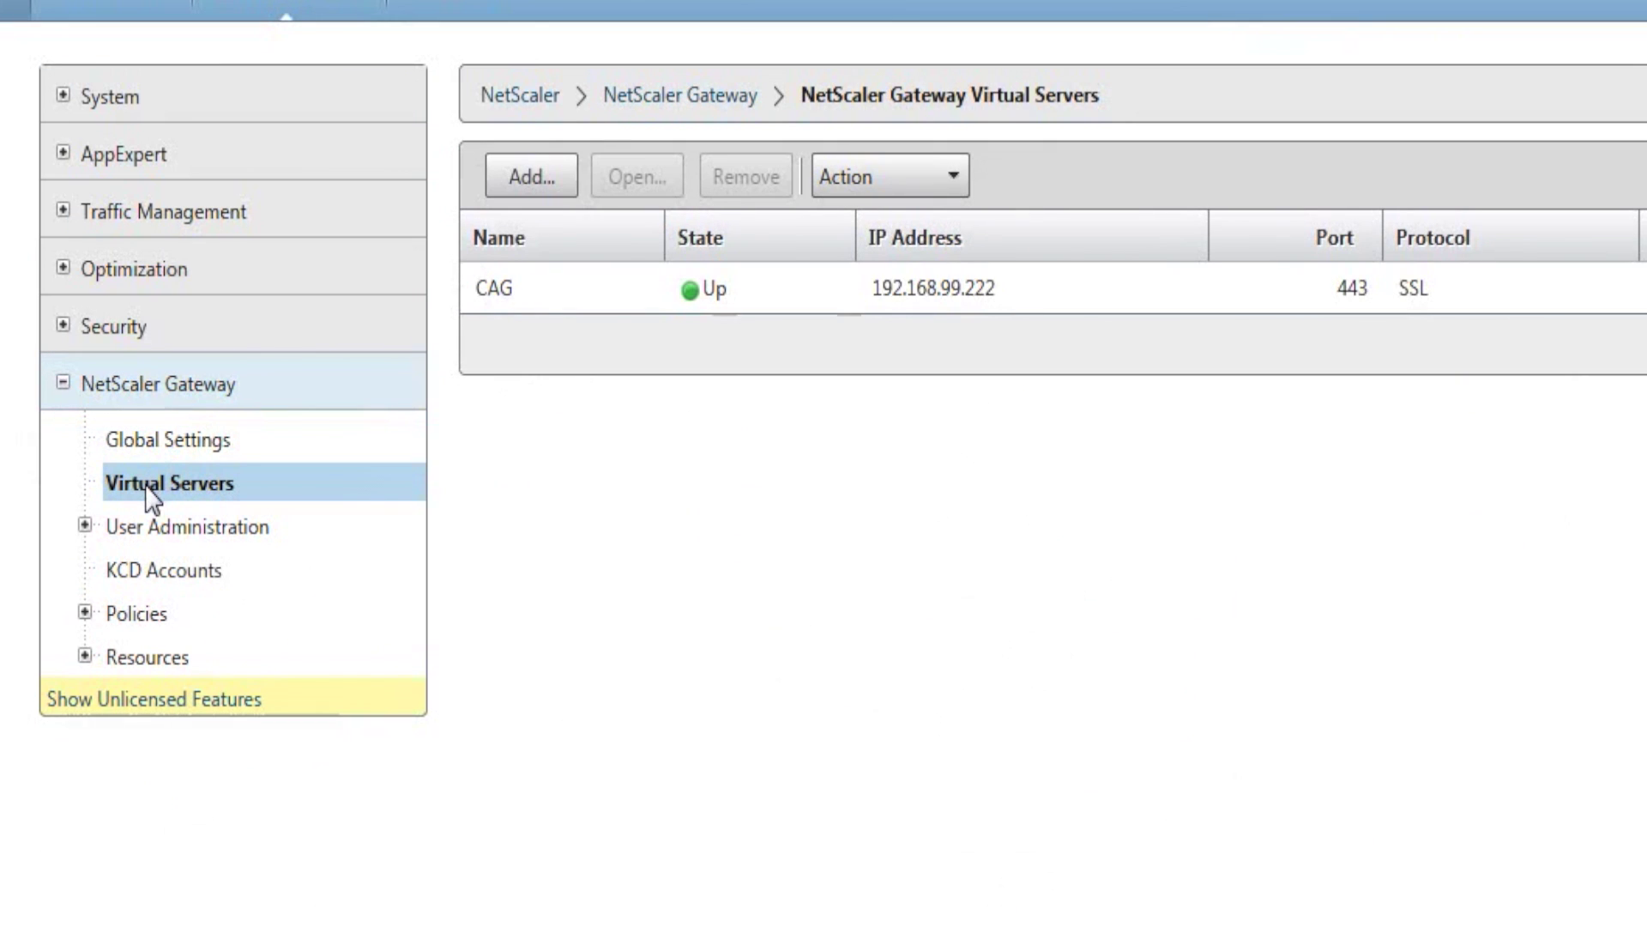
pyautogui.click(849, 297)
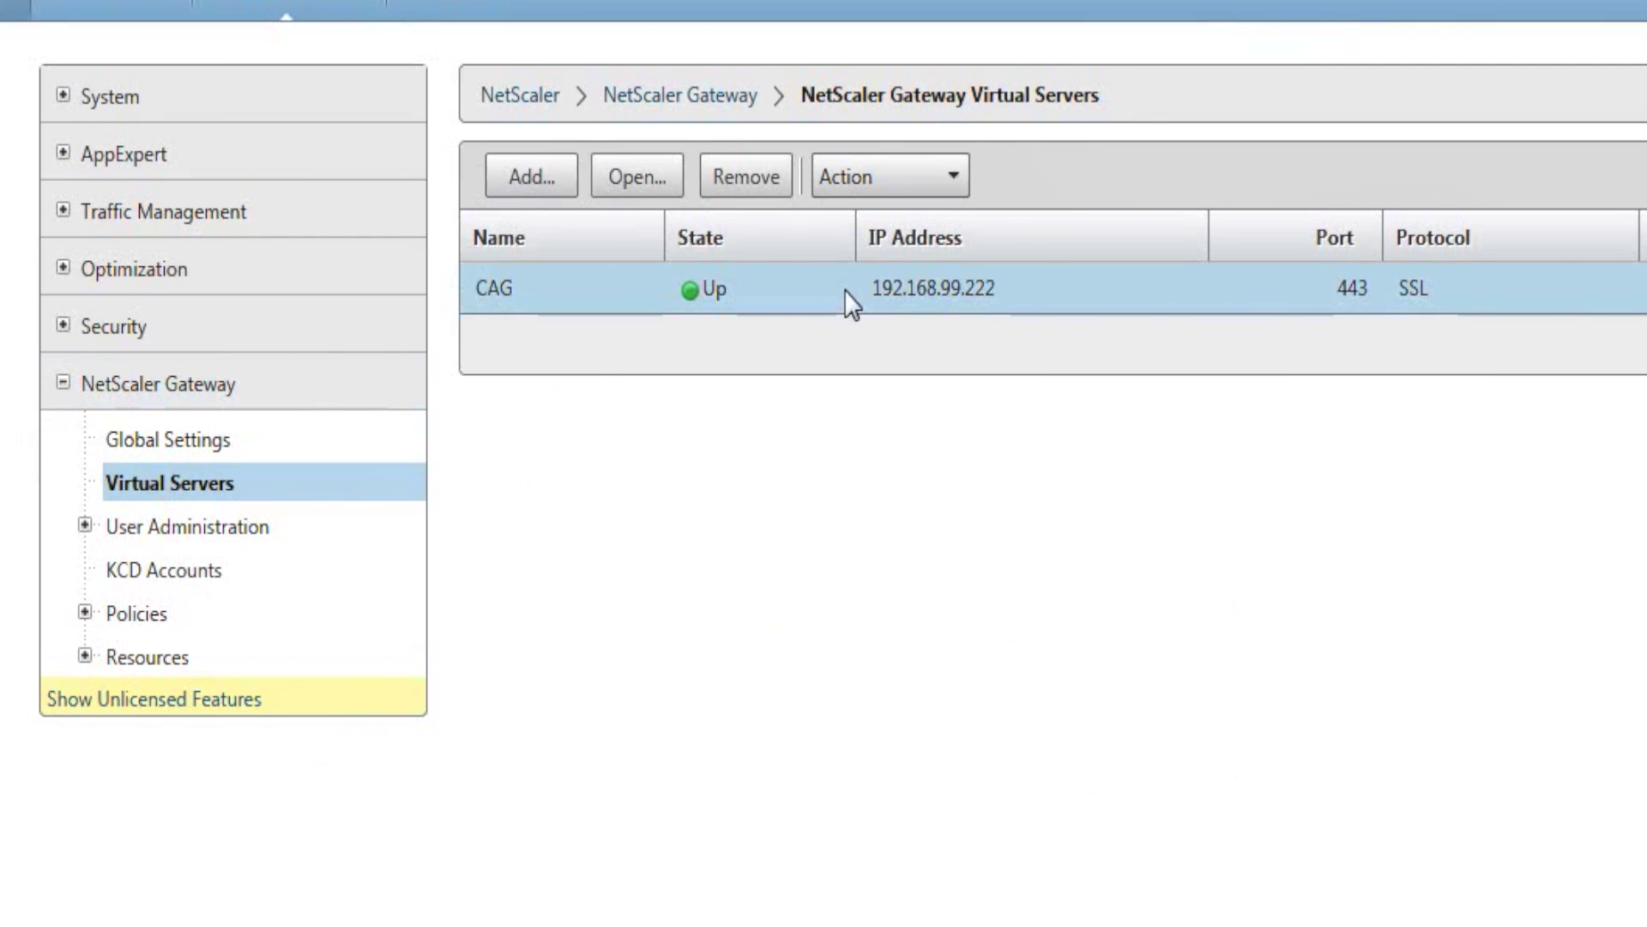
# Open the CAG virtual server's configuration, allowing the Java applet to run this time.
pyautogui.click(639, 178)
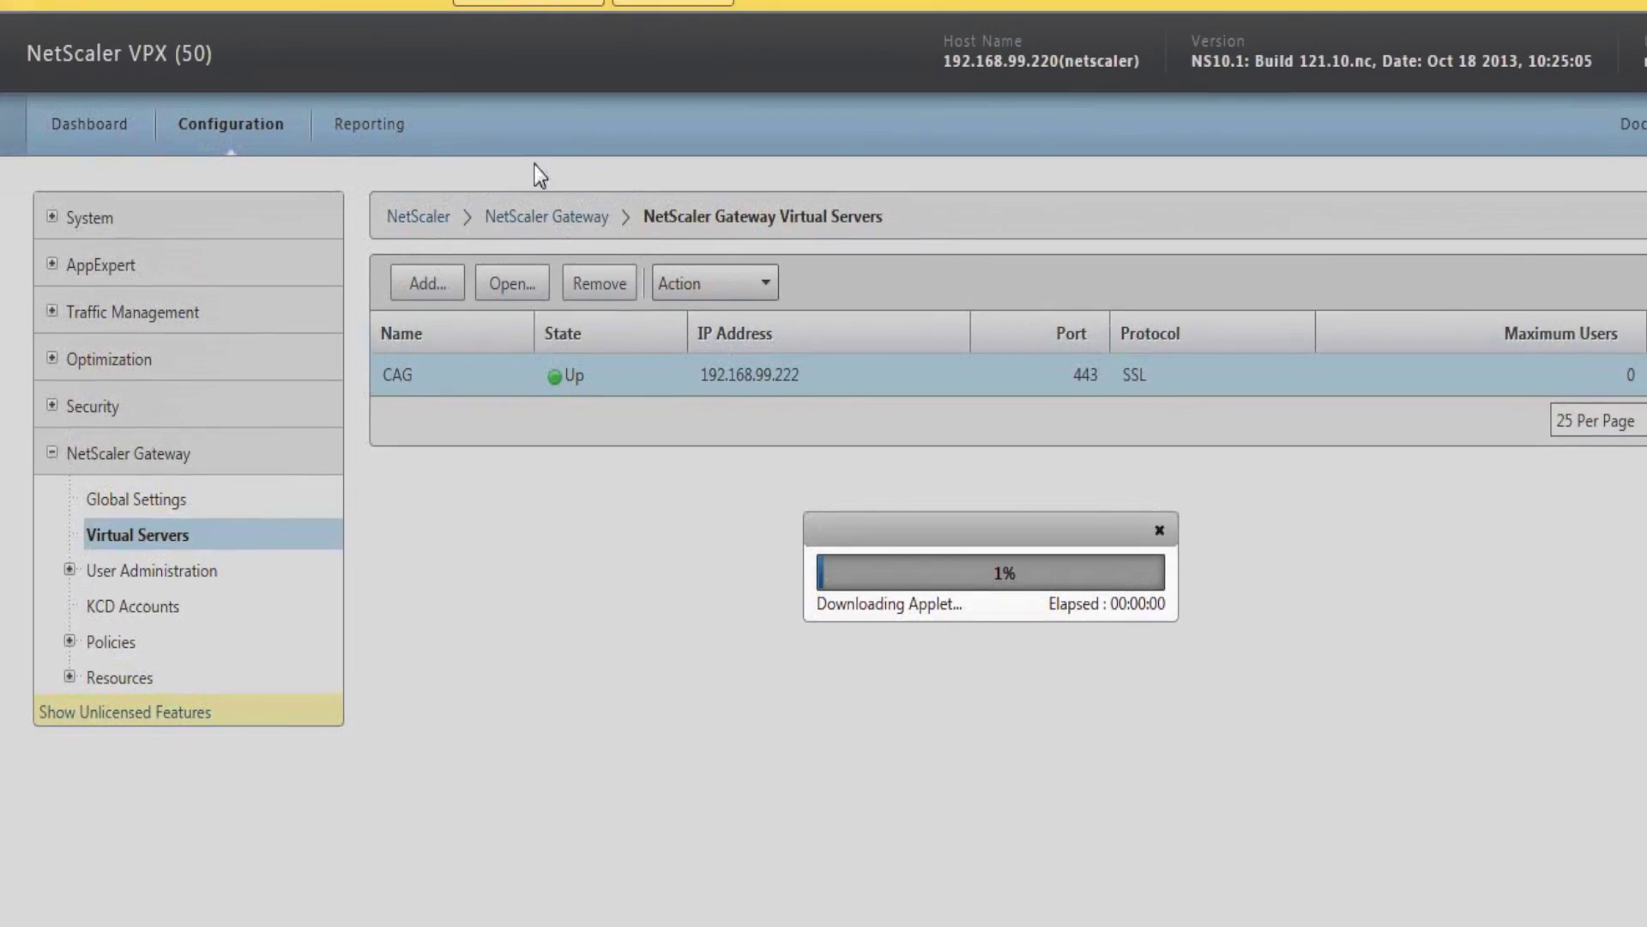
pyautogui.click(656, 2)
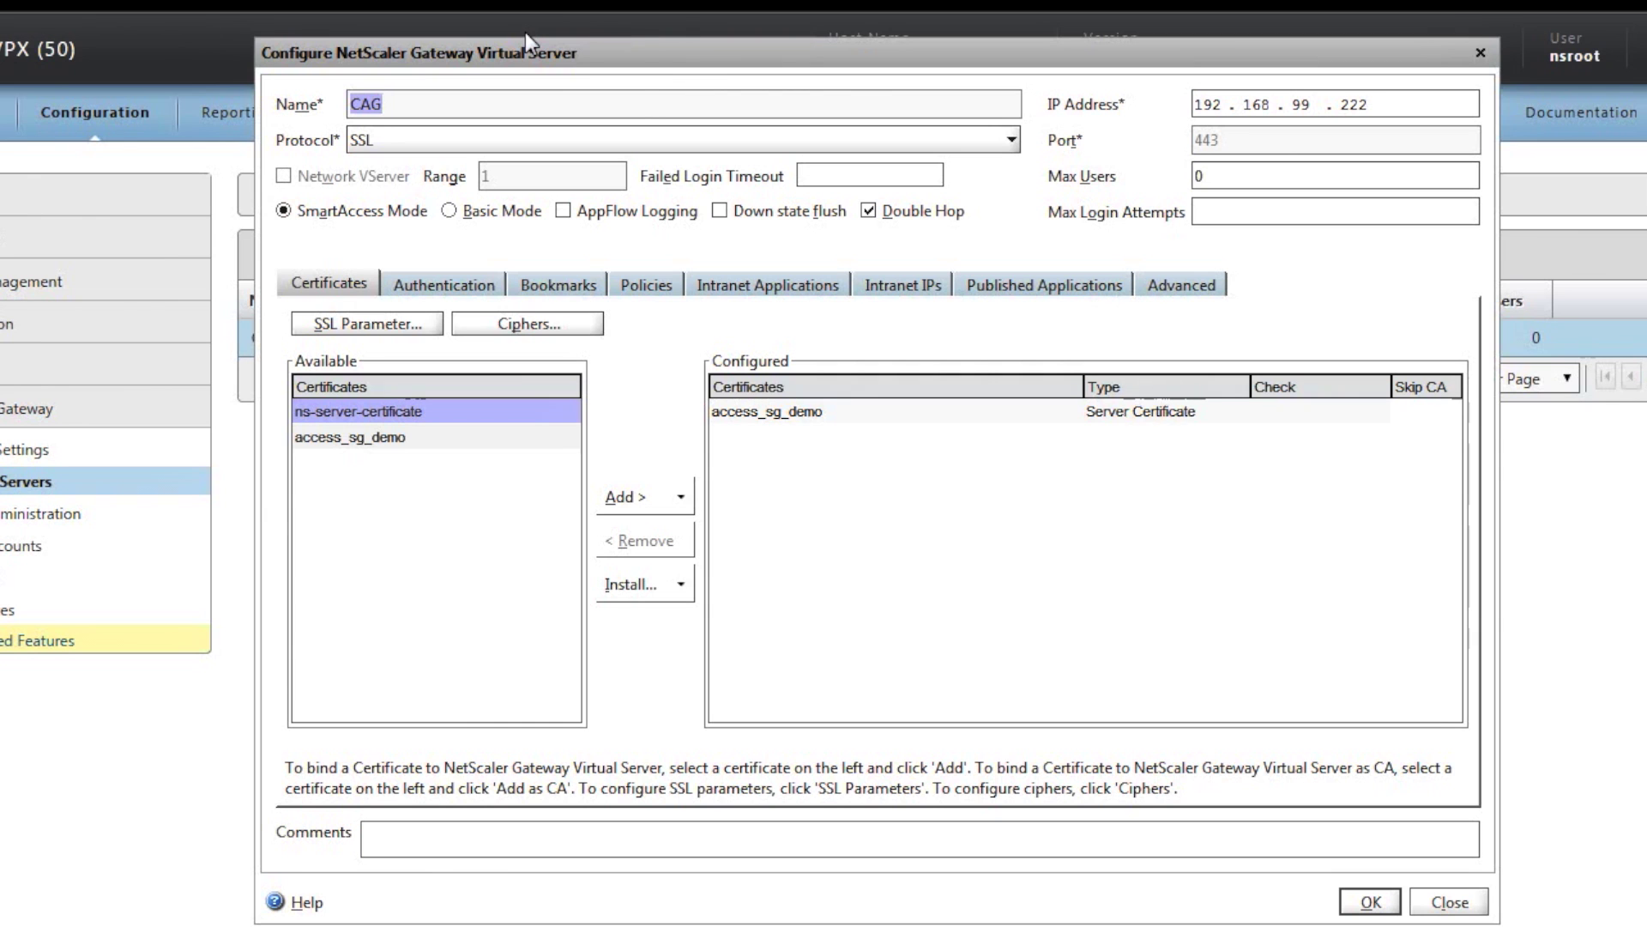
# Remove LDAP-Policy from CAG's primary authentication and insert a blank priority-100 policy row.
pyautogui.click(456, 289)
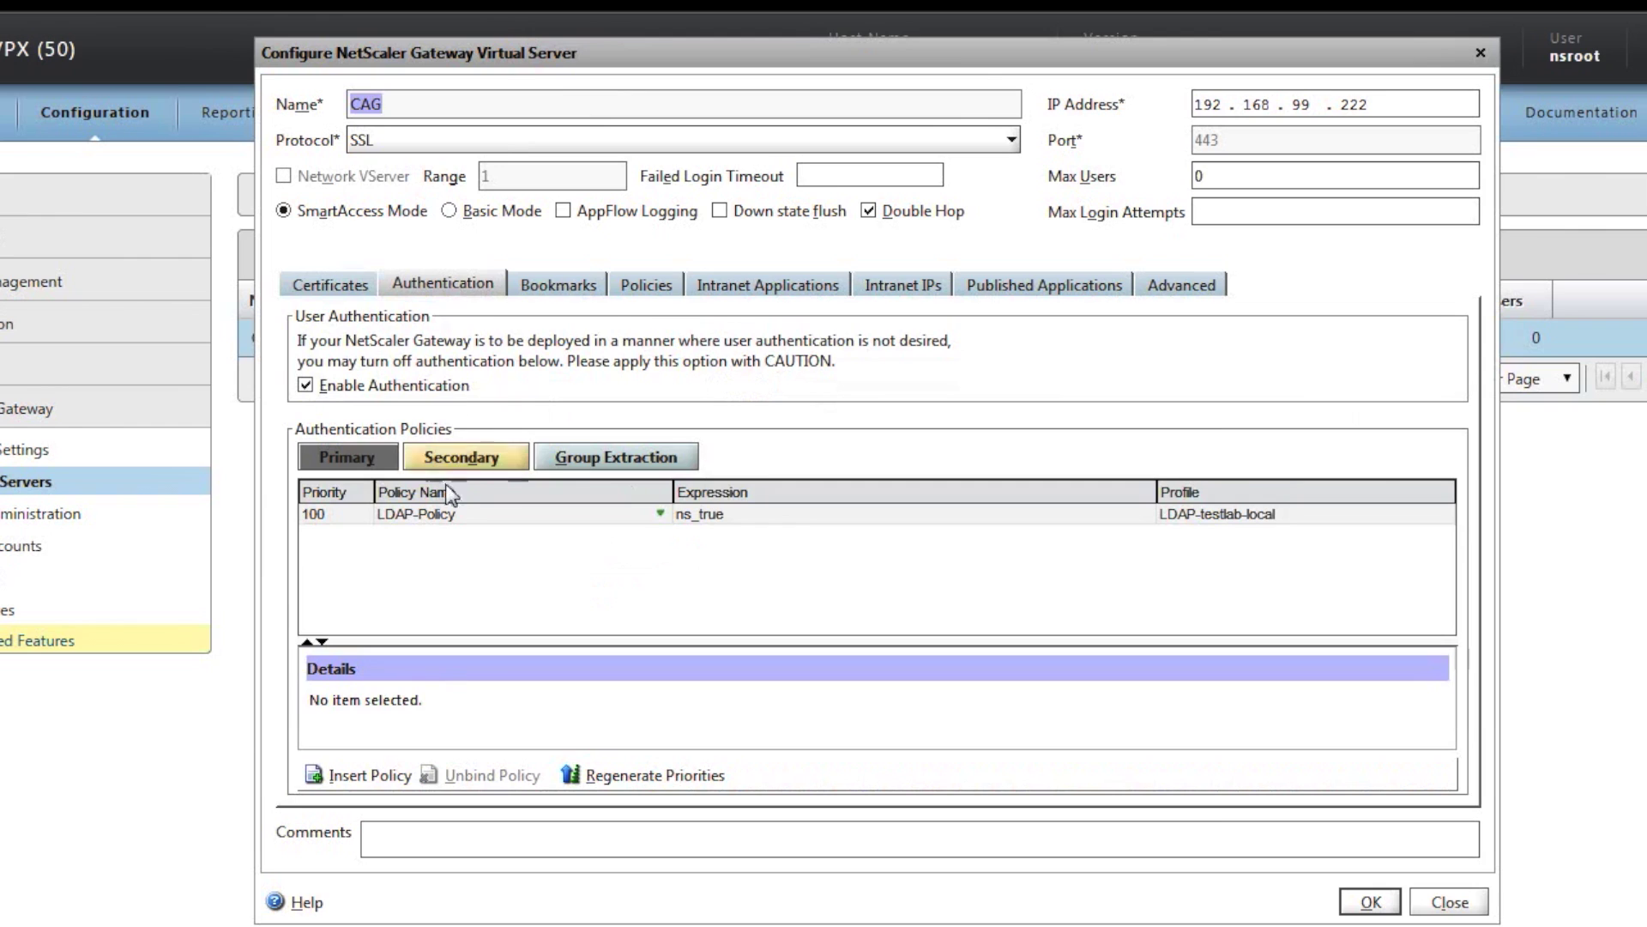
pyautogui.click(447, 511)
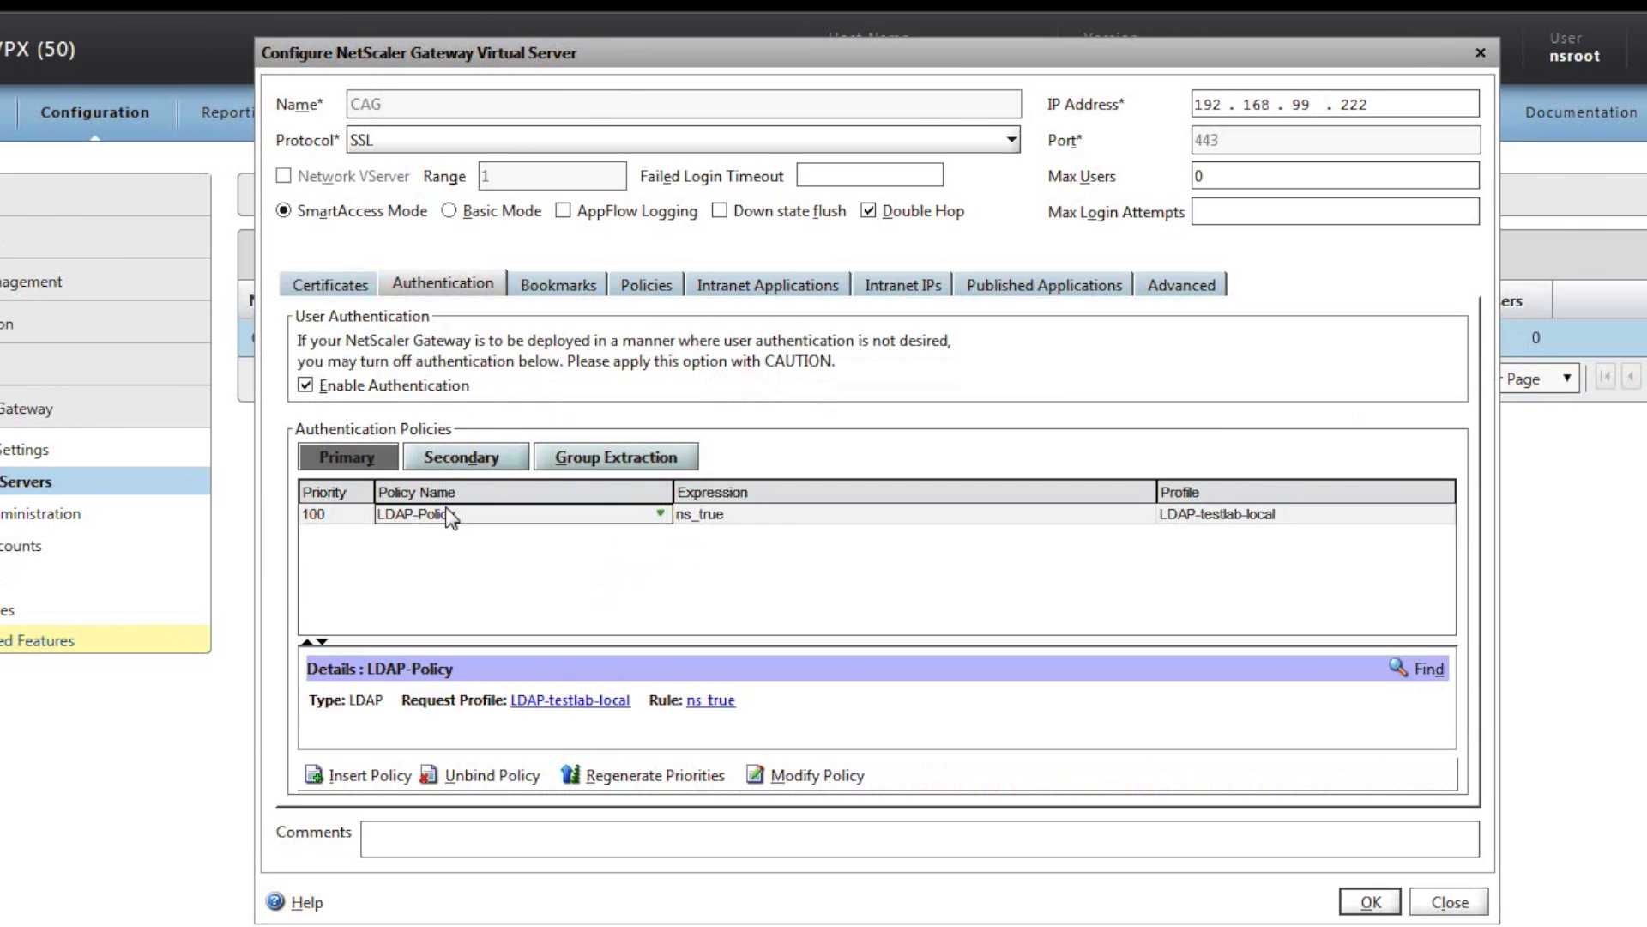
pyautogui.click(473, 775)
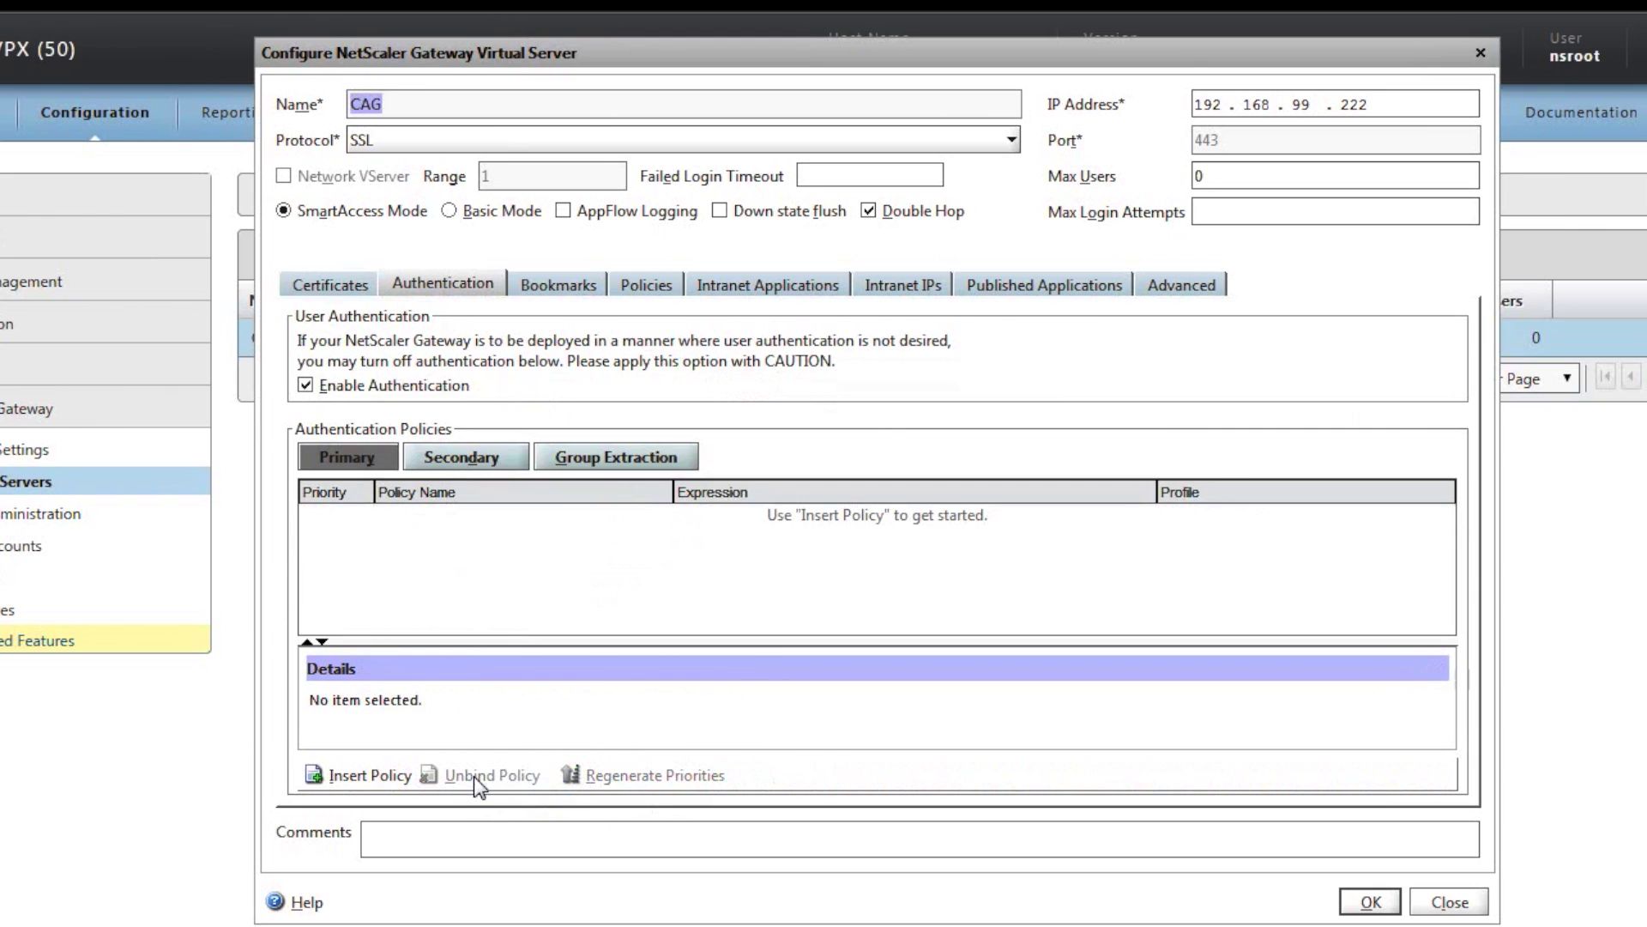
pyautogui.click(393, 776)
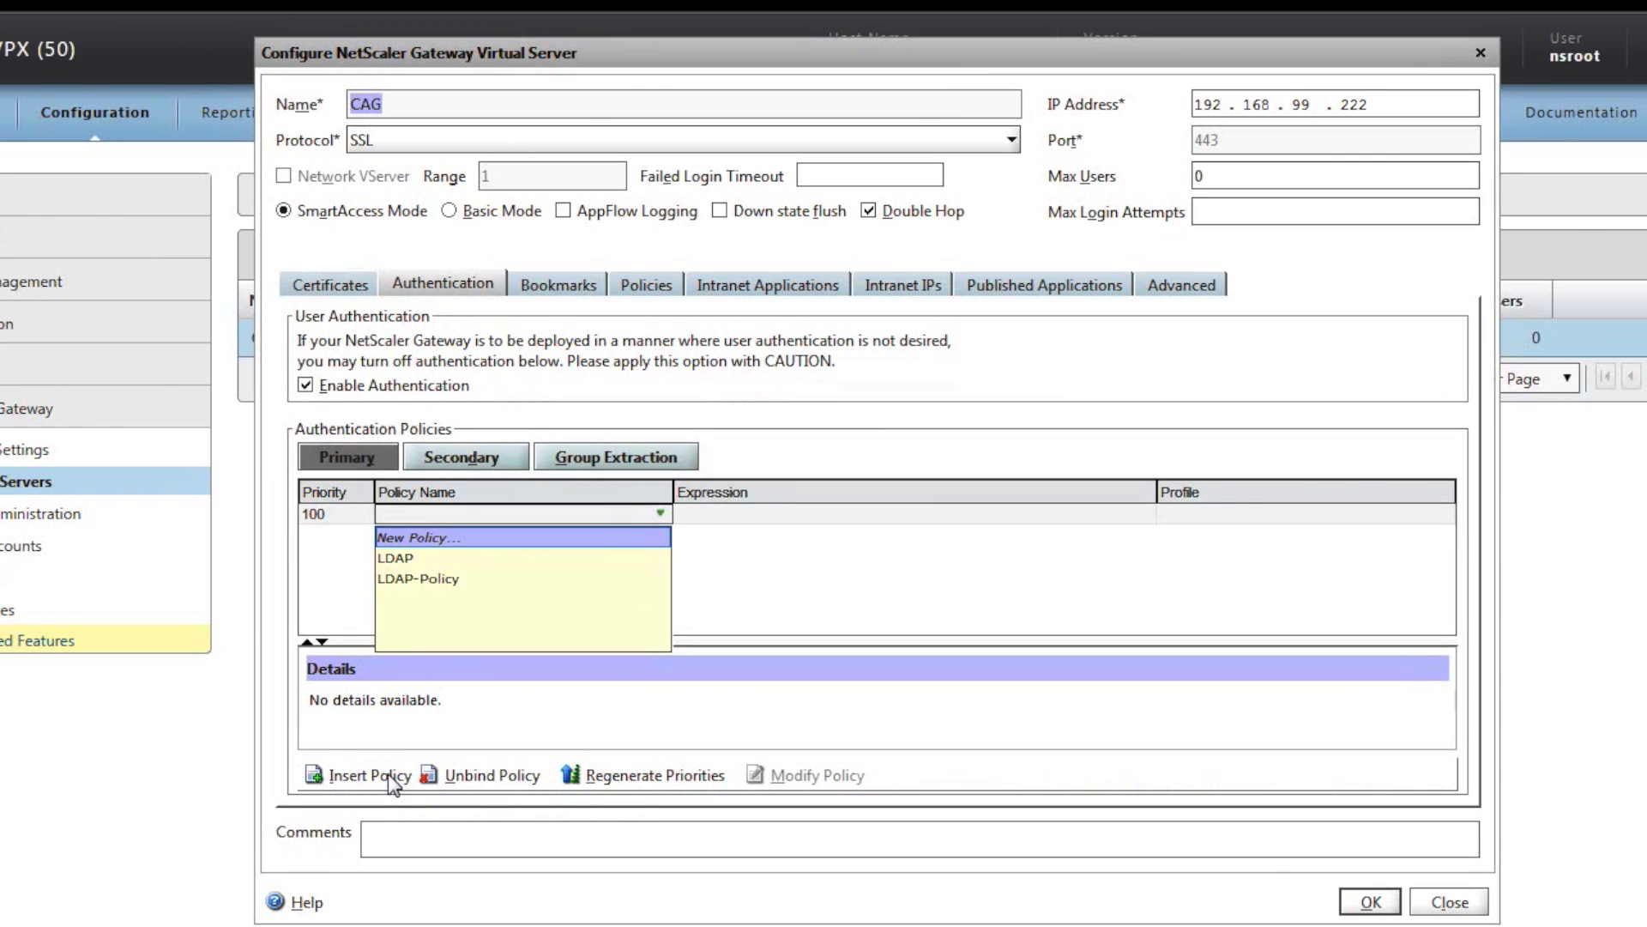
# Start a new authentication policy named SERadius with authentication type RADIUS.
pyautogui.click(433, 543)
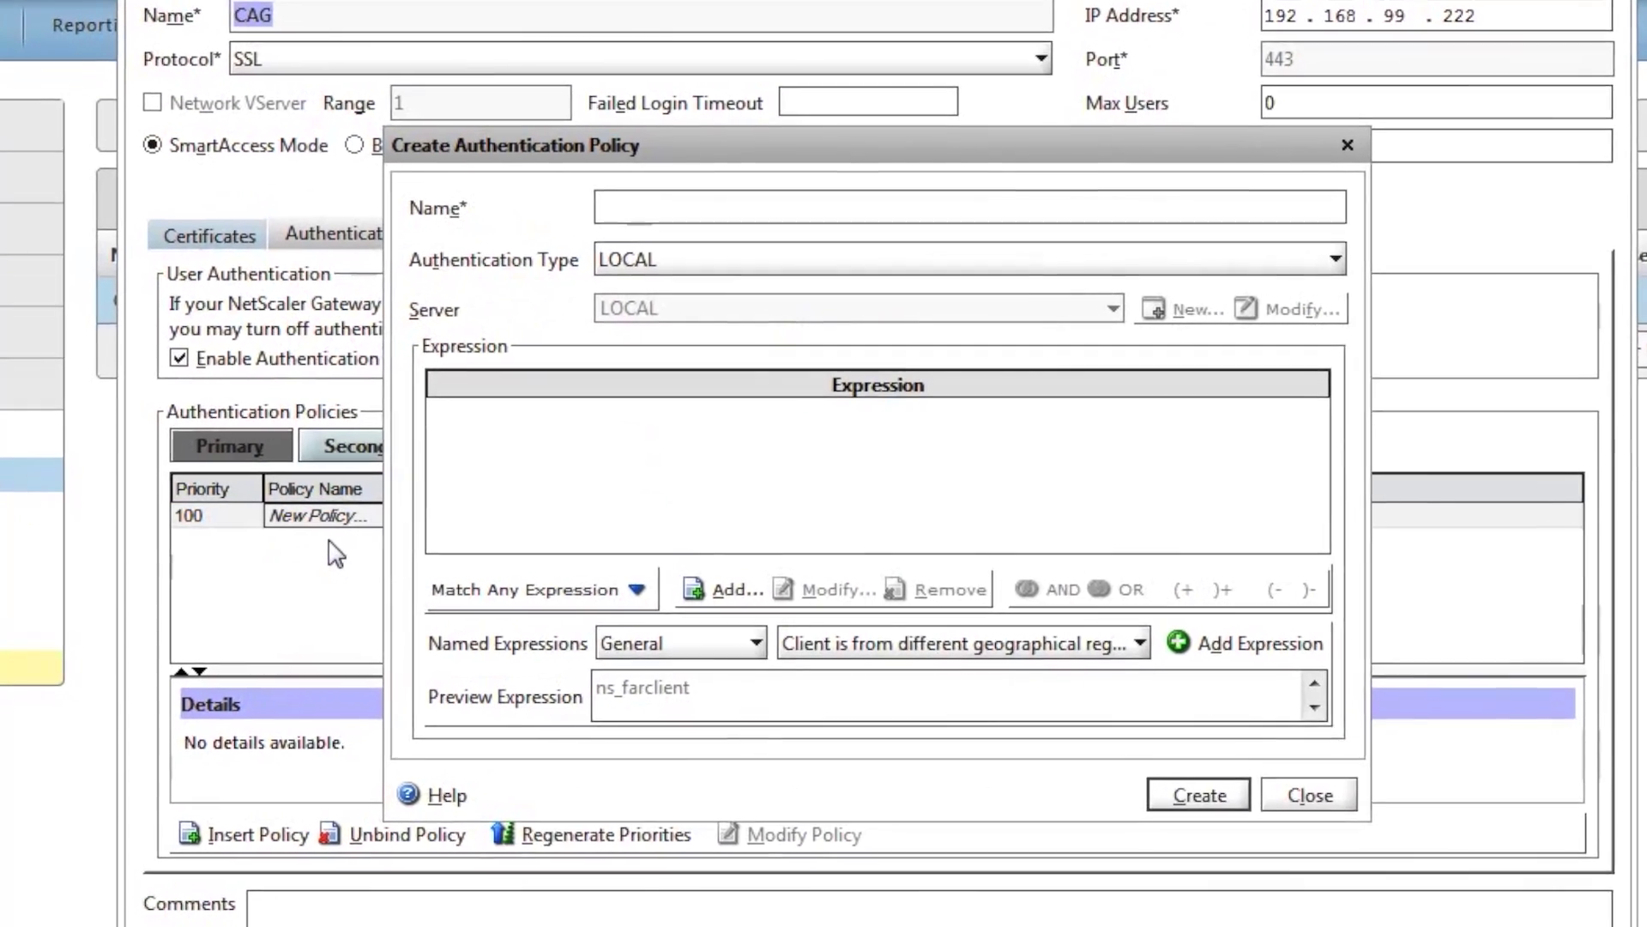
pyautogui.write('SERadius')
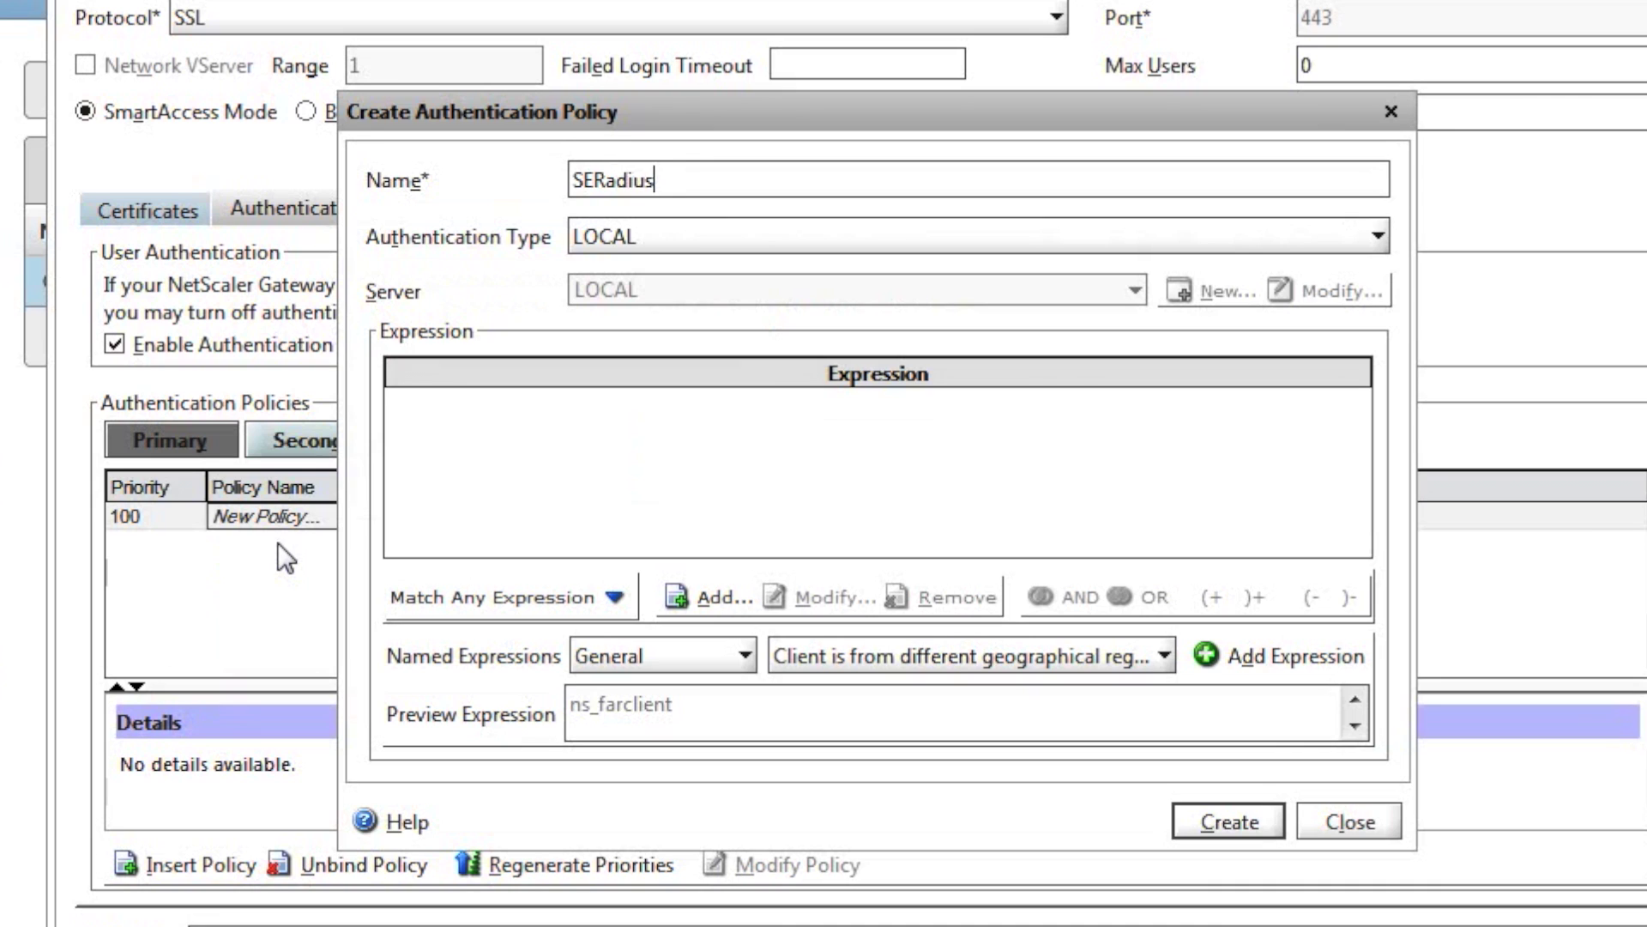
pyautogui.click(609, 238)
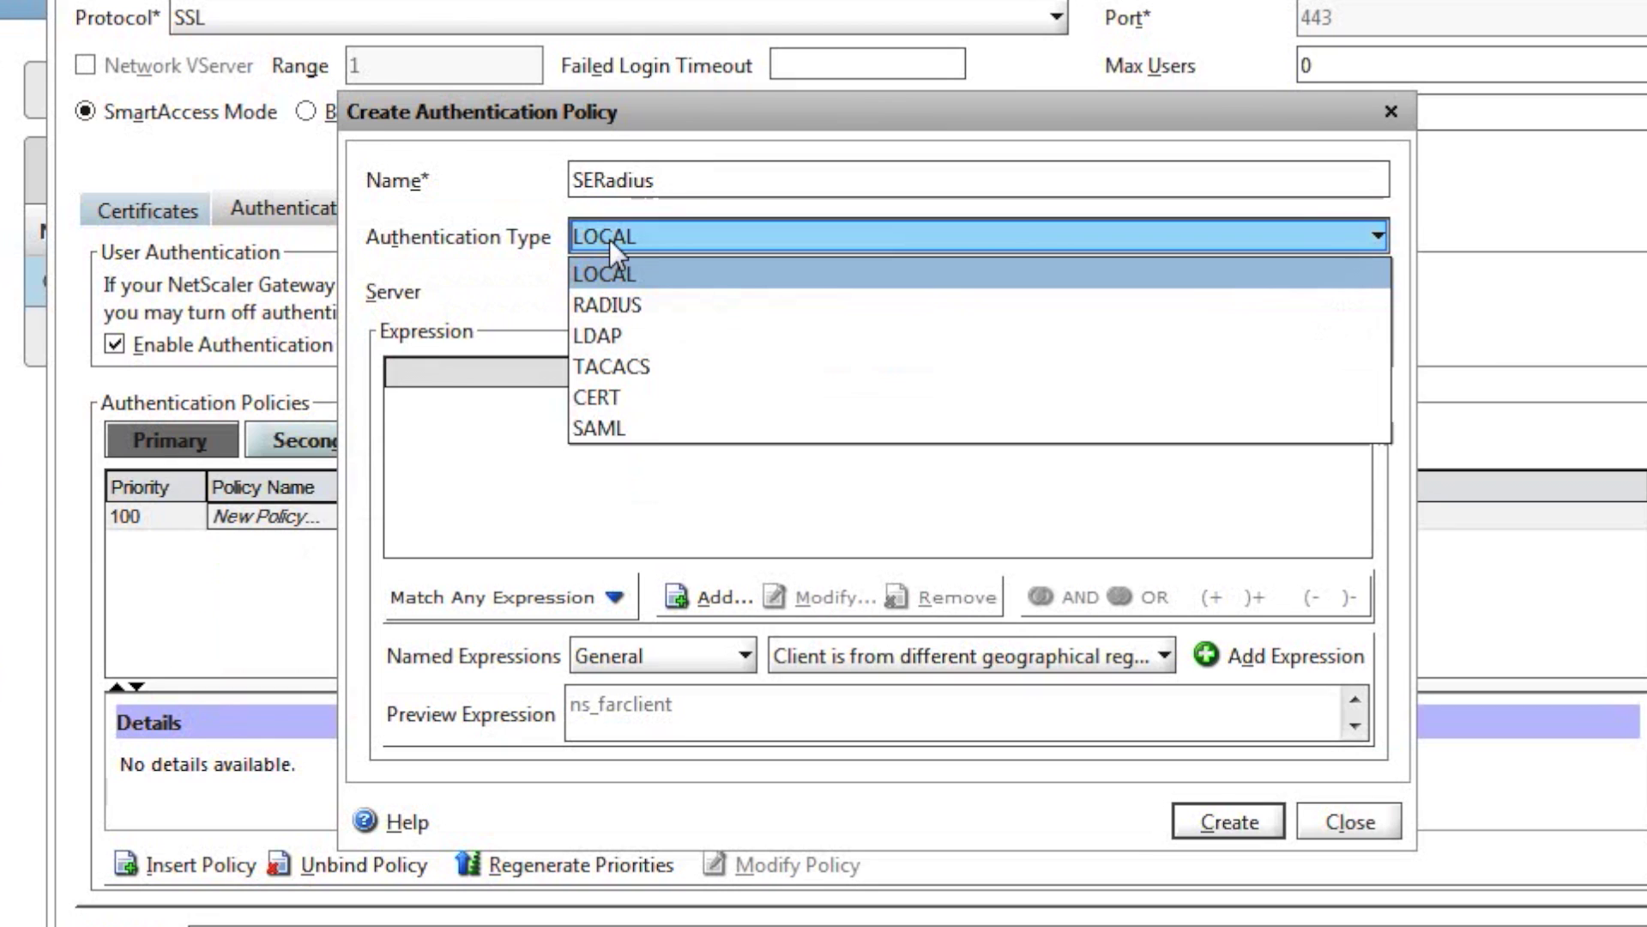
pyautogui.click(614, 305)
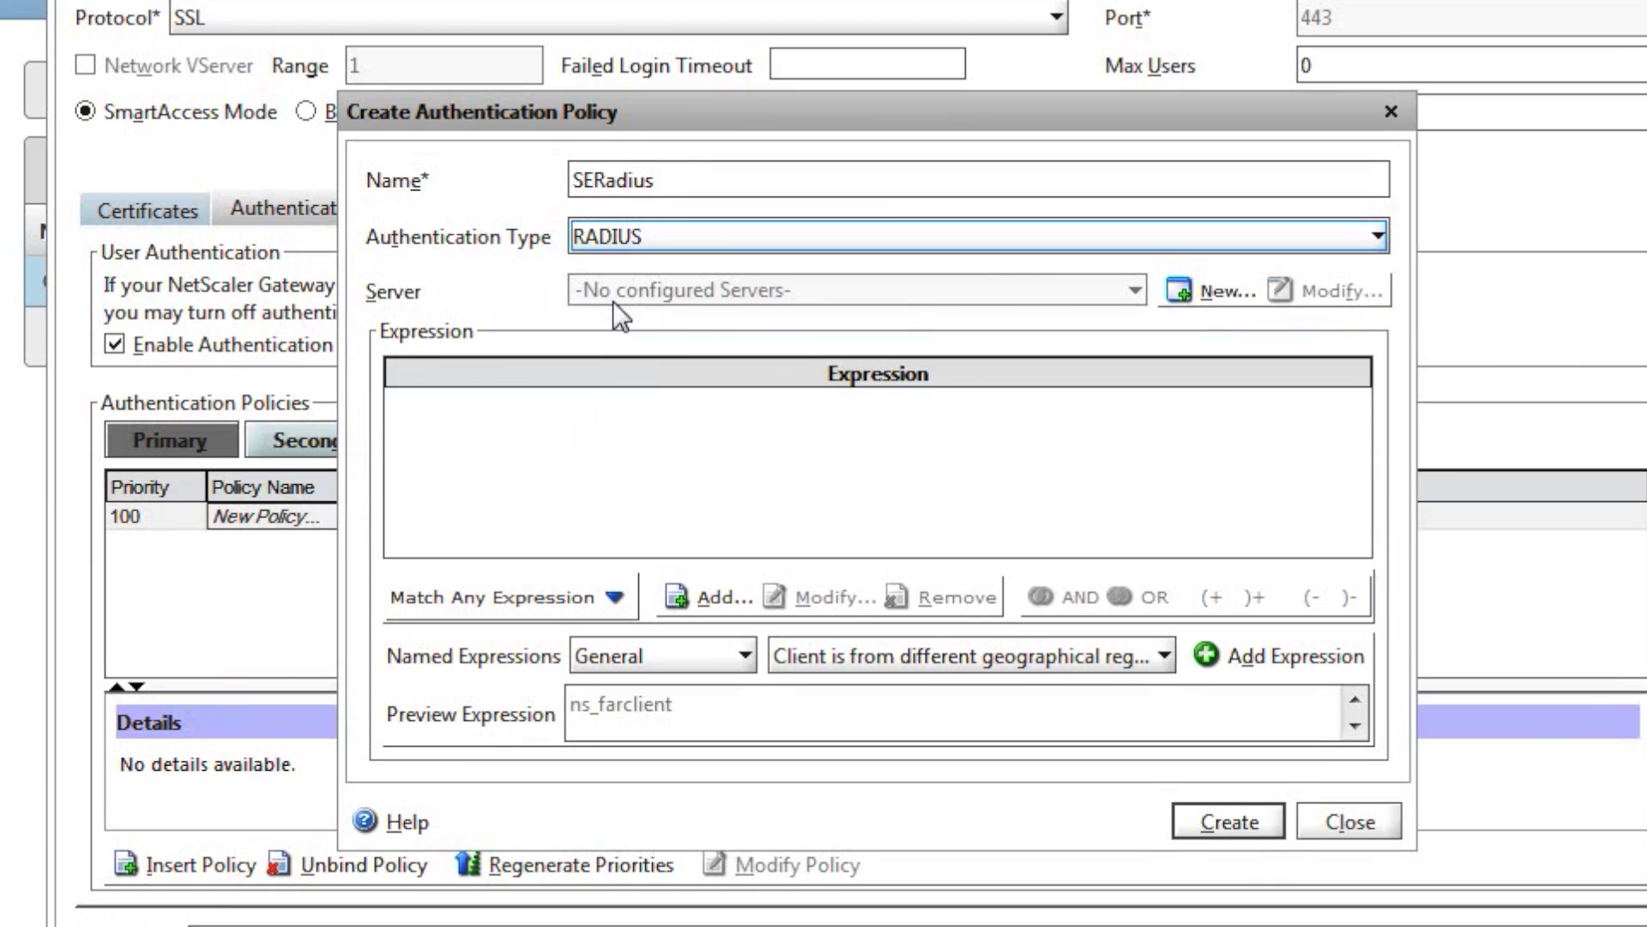
# Define RADIUS server SERadius at IP 192.168.99.154 with a 10-second time-out.
pyautogui.click(1181, 292)
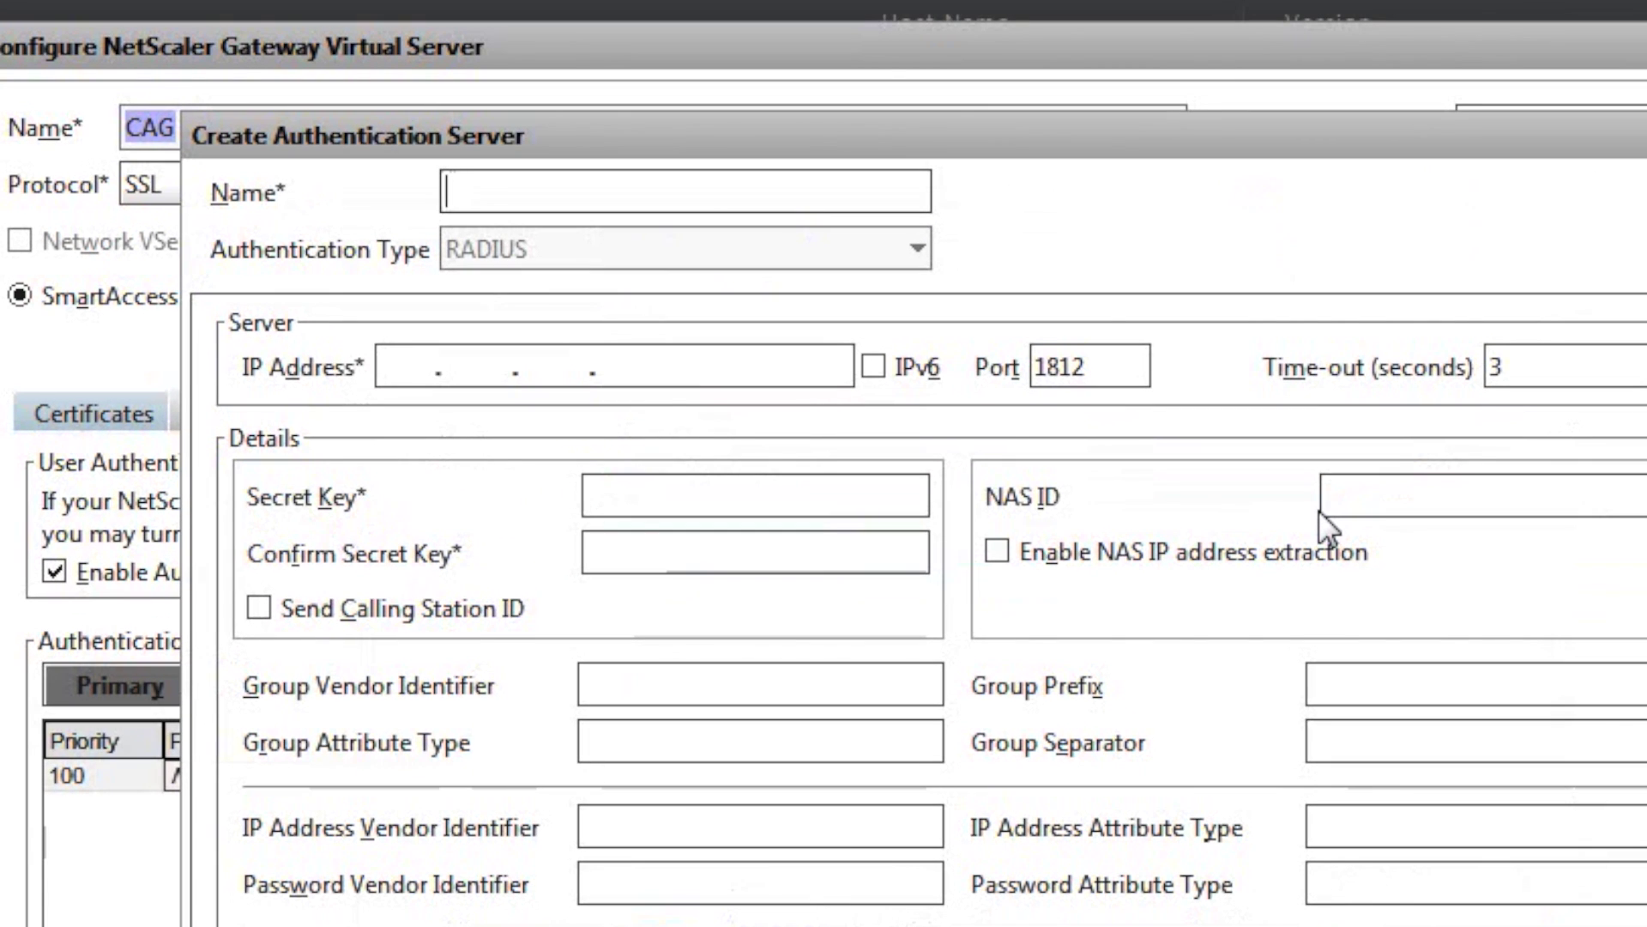
pyautogui.write('SERadius')
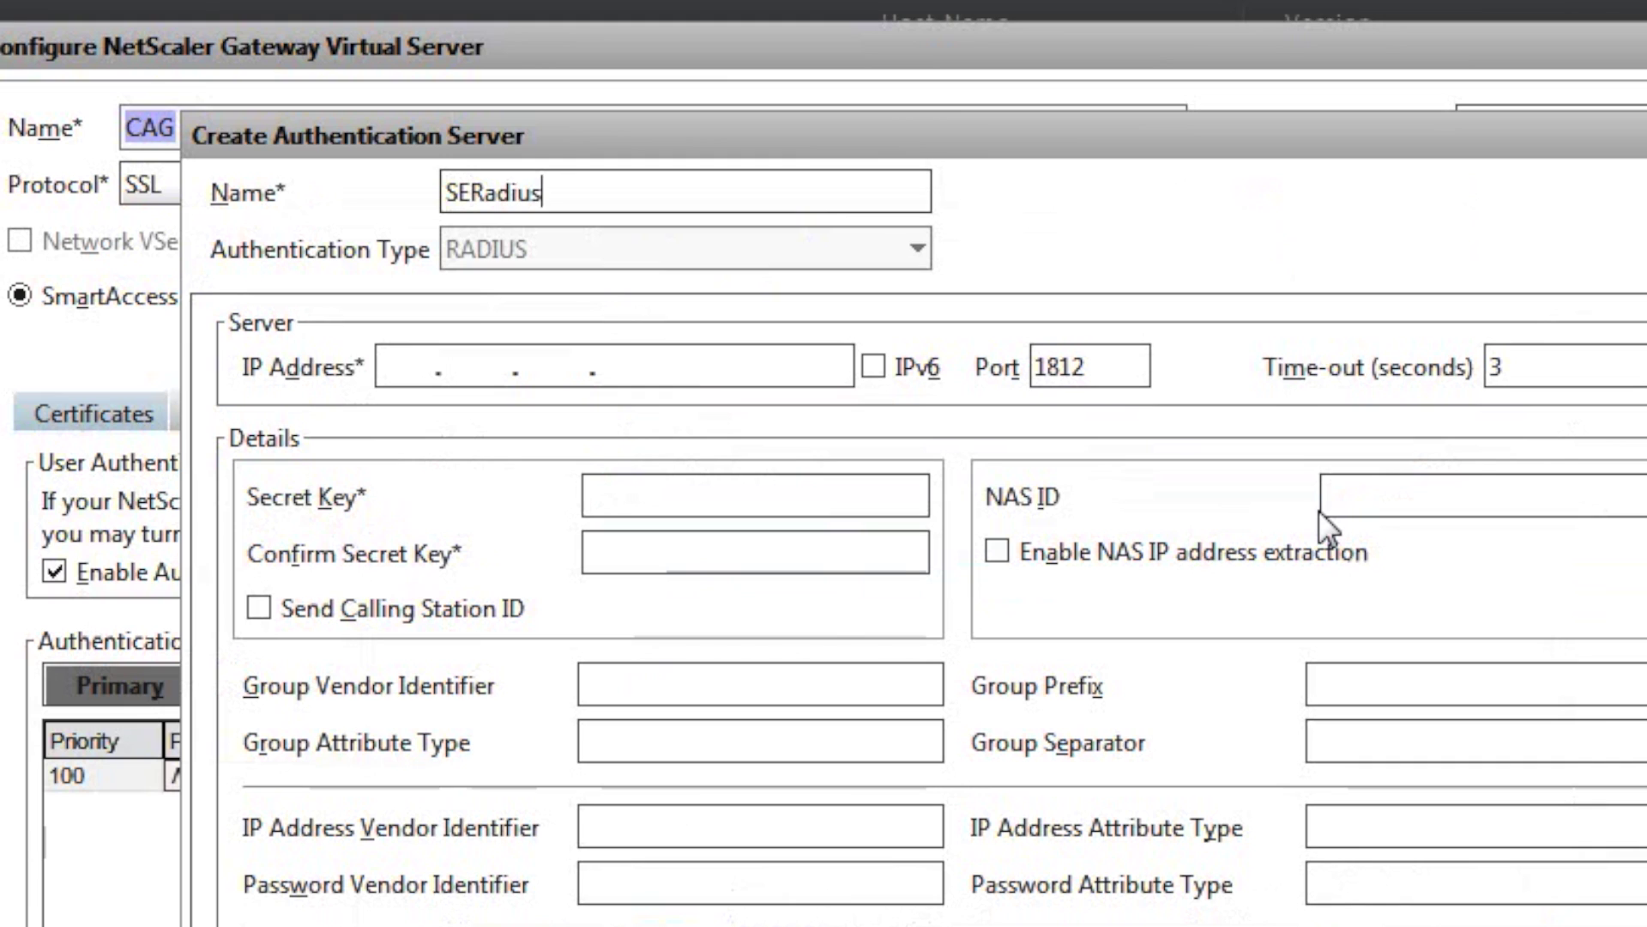
pyautogui.click(411, 361)
pyautogui.write('192 . ')
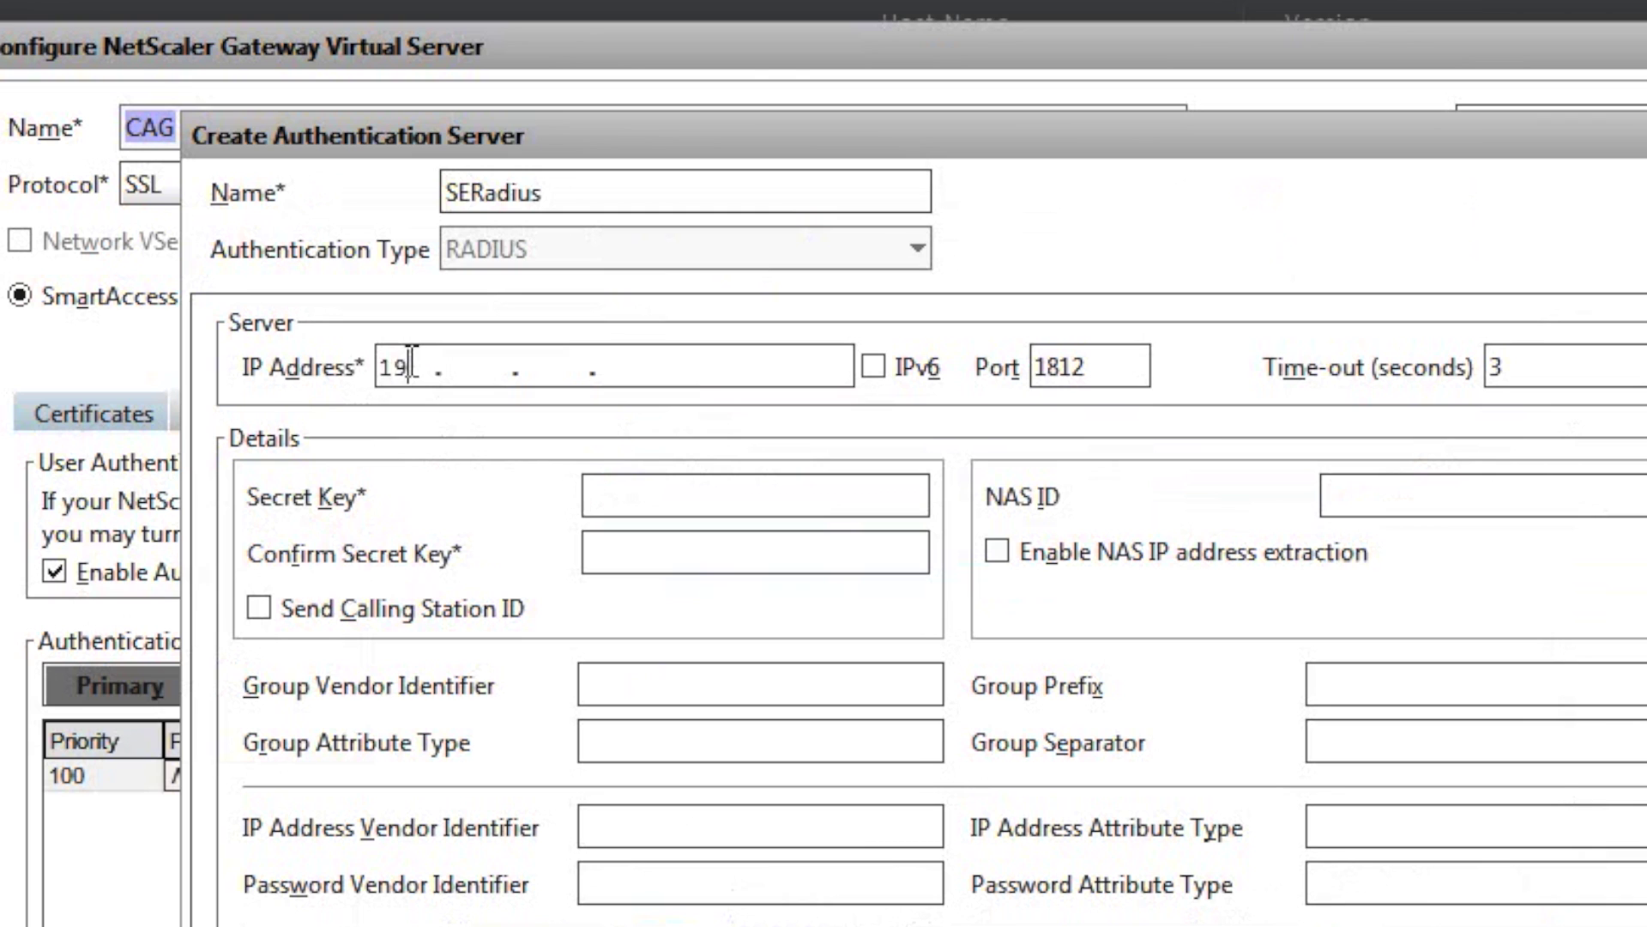
pyautogui.write('168 . 99 . 154')
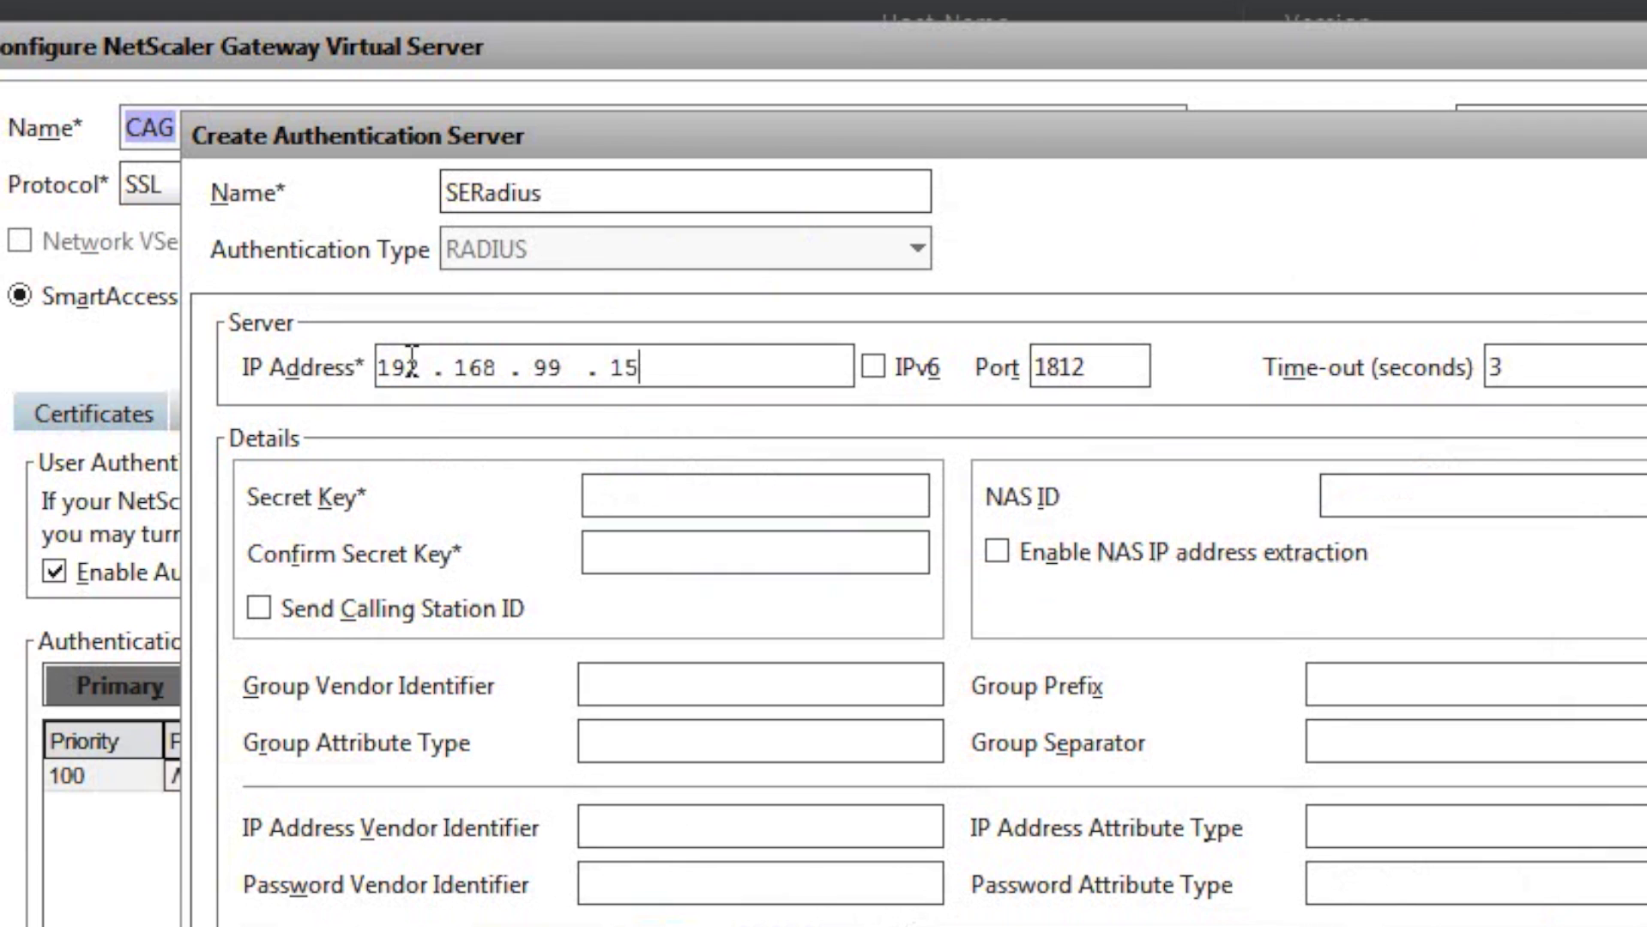
pyautogui.press('Tab')
pyautogui.click(1515, 355)
pyautogui.press('BackSpace')
pyautogui.write('10')
# Enter the RADIUS secret key and confirm it.
pyautogui.click(778, 507)
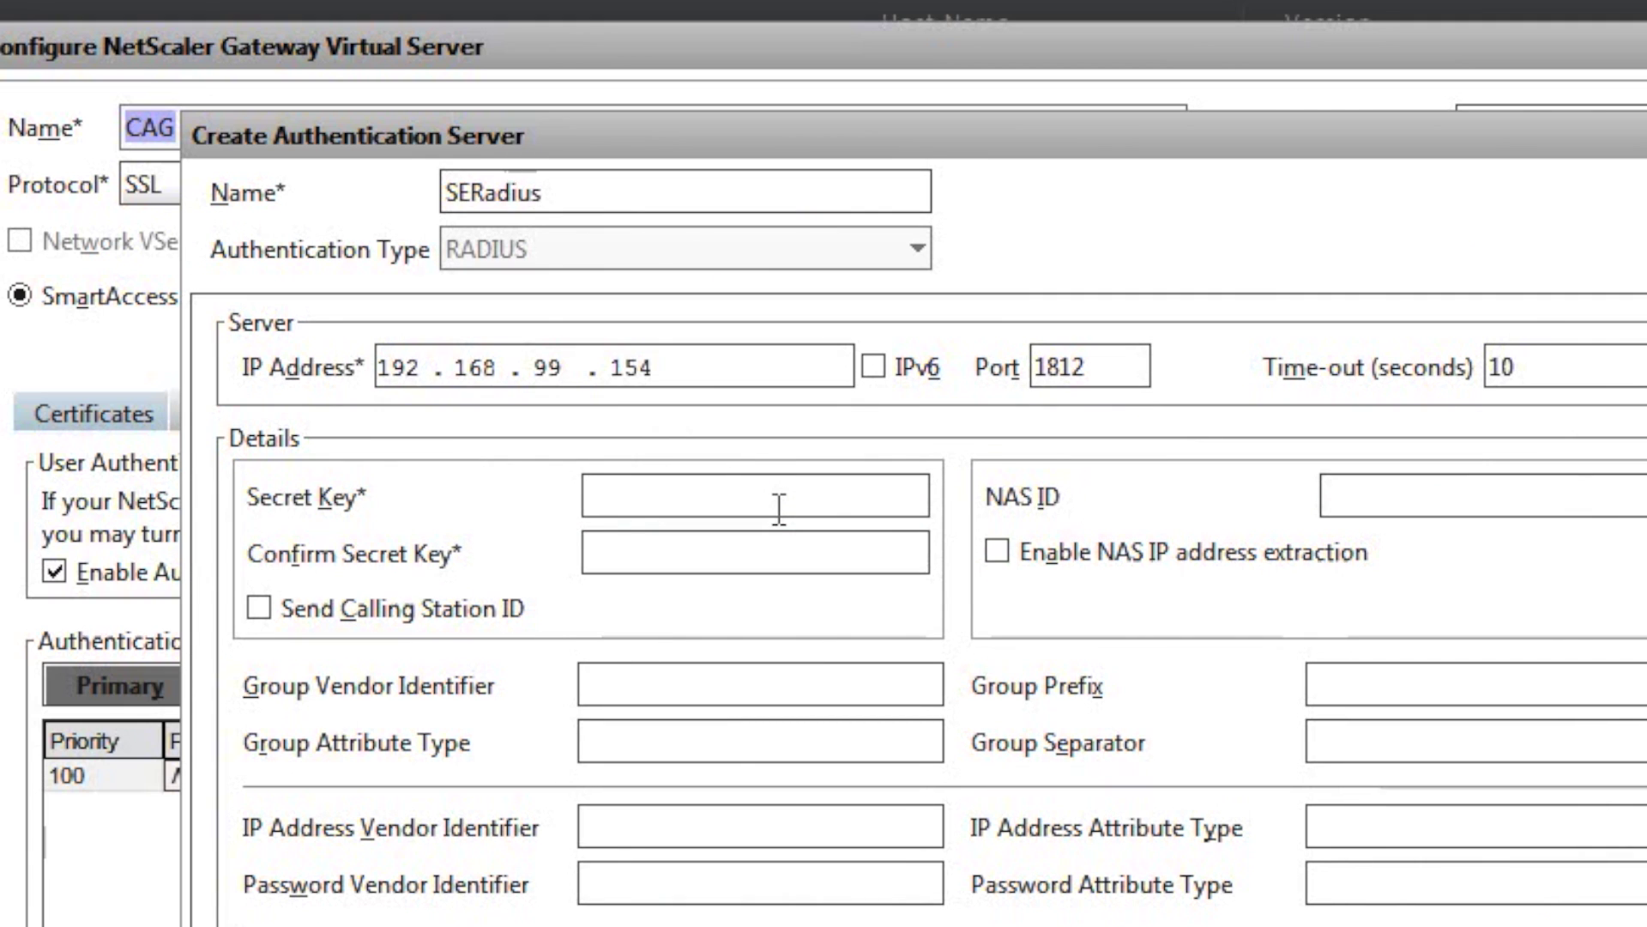
pyautogui.write('••••••')
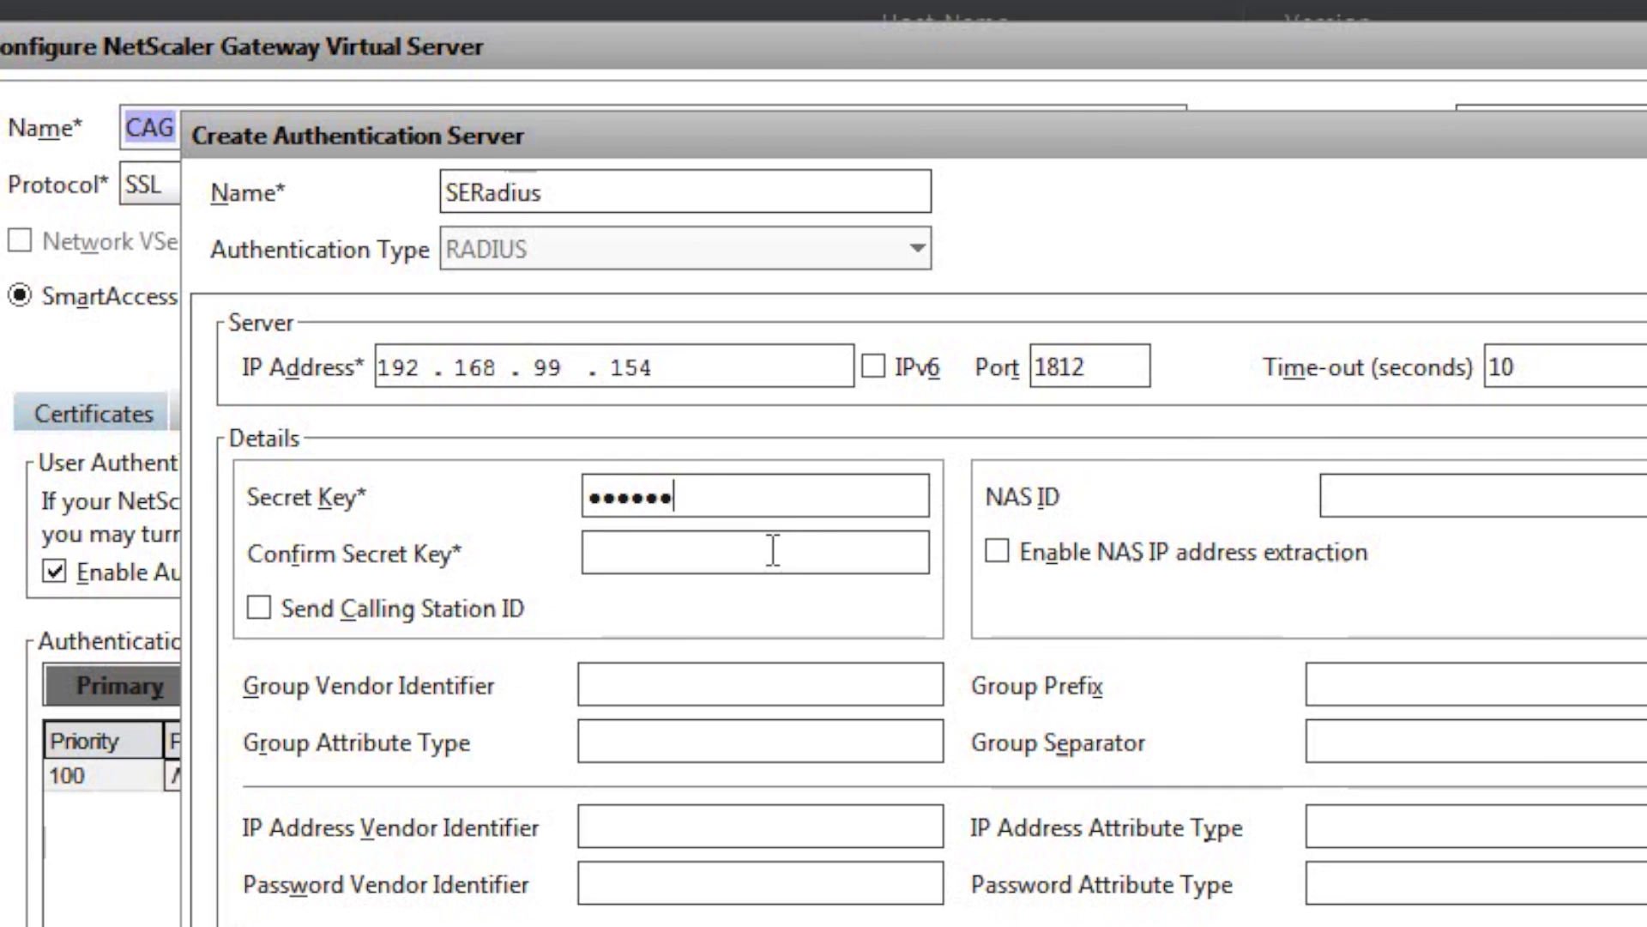
pyautogui.click(773, 550)
pyautogui.write('••••••')
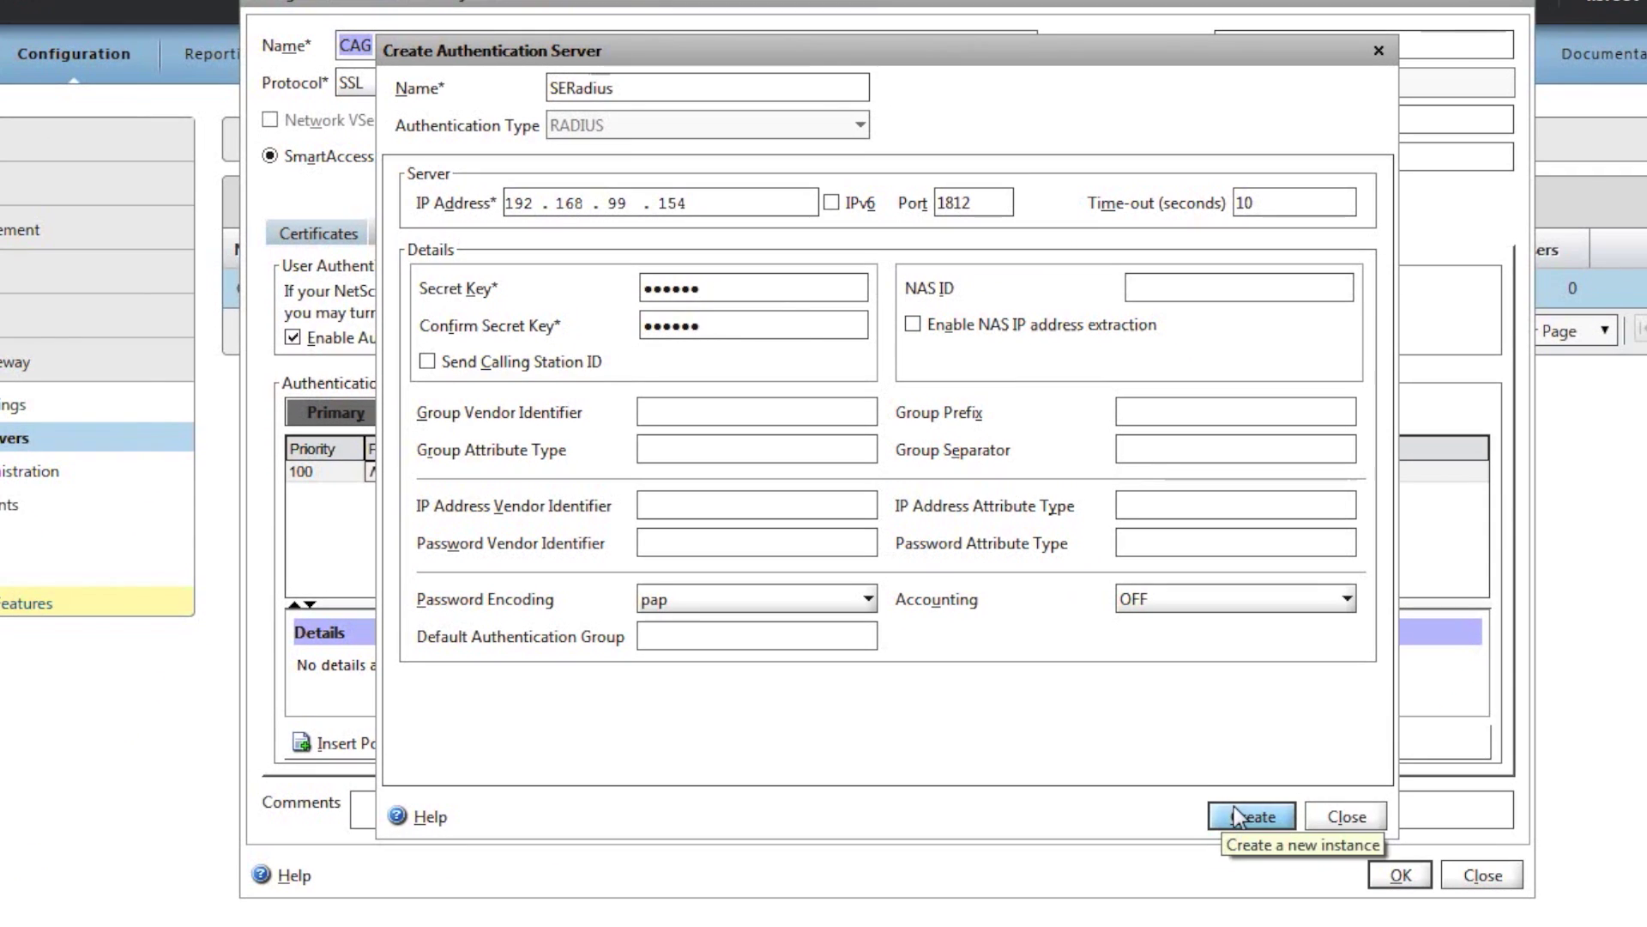
# Create the SERadius server and add the 'True value' (ns_true) expression to the policy.
pyautogui.click(1237, 815)
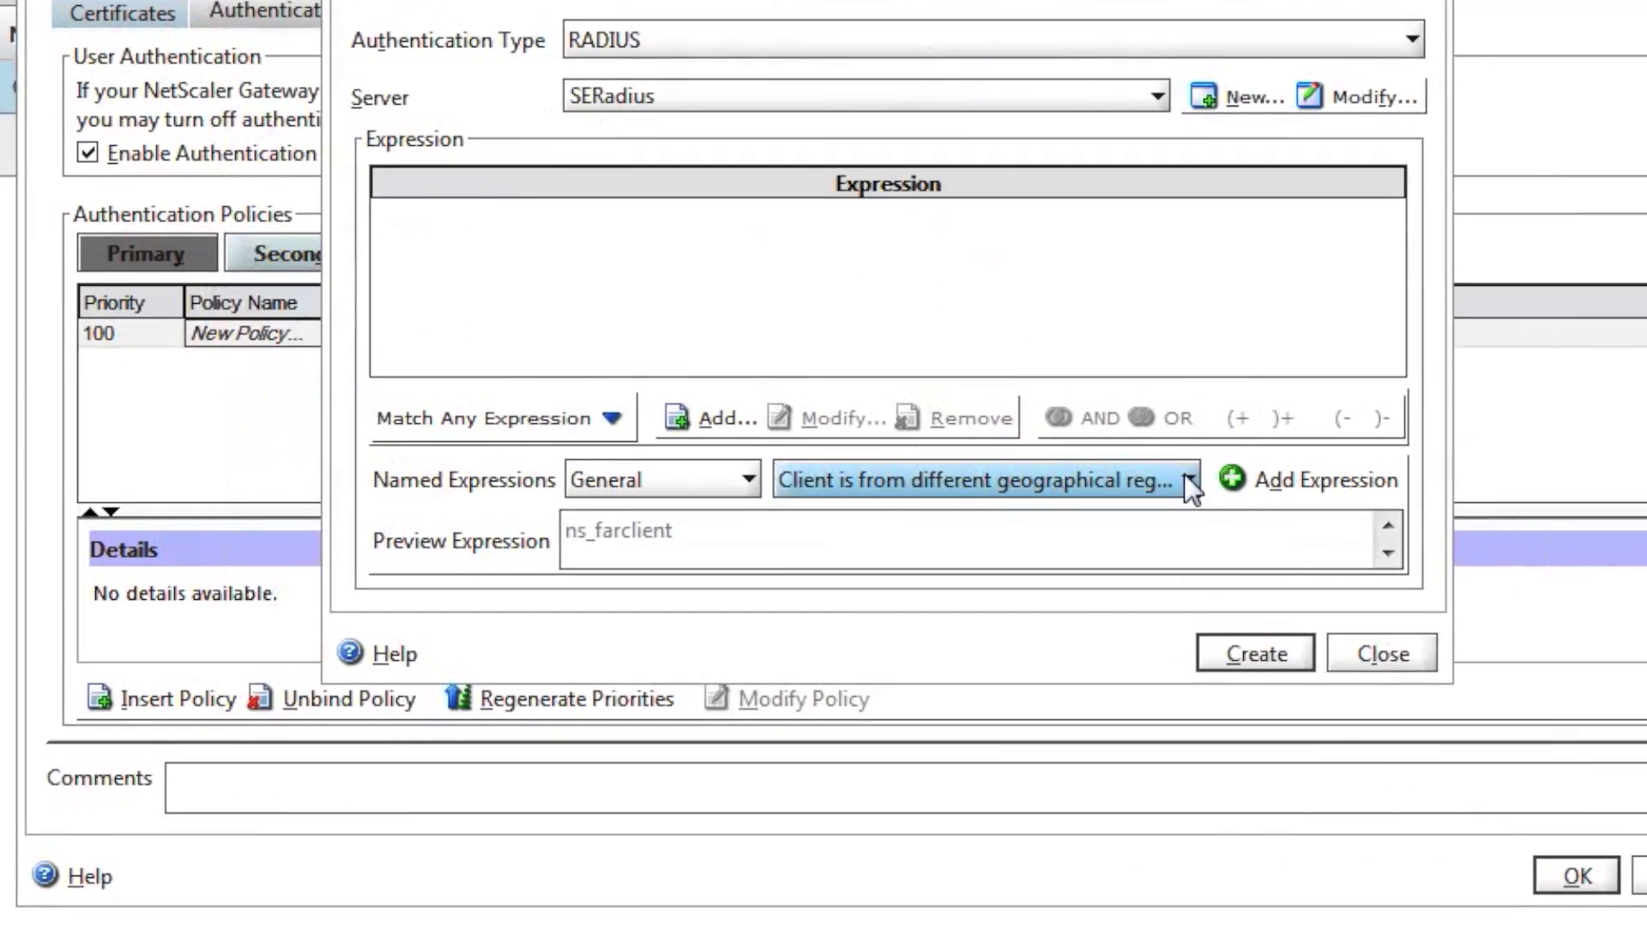
pyautogui.click(1113, 582)
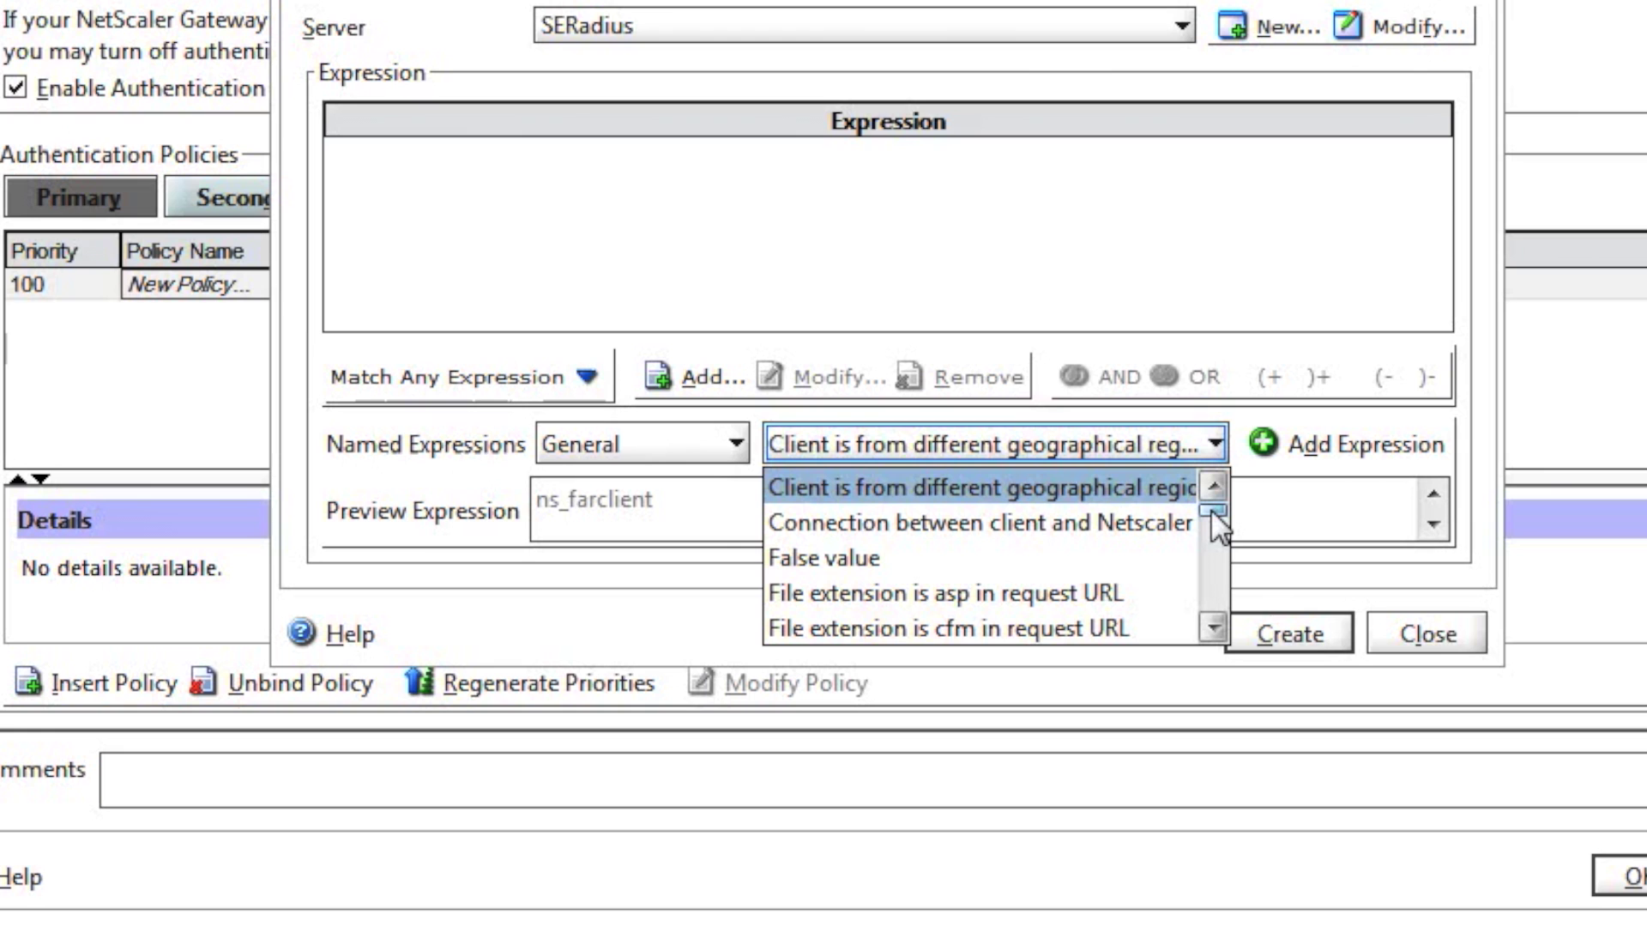
pyautogui.moveTo(1212, 508); pyautogui.dragTo(1216, 611)
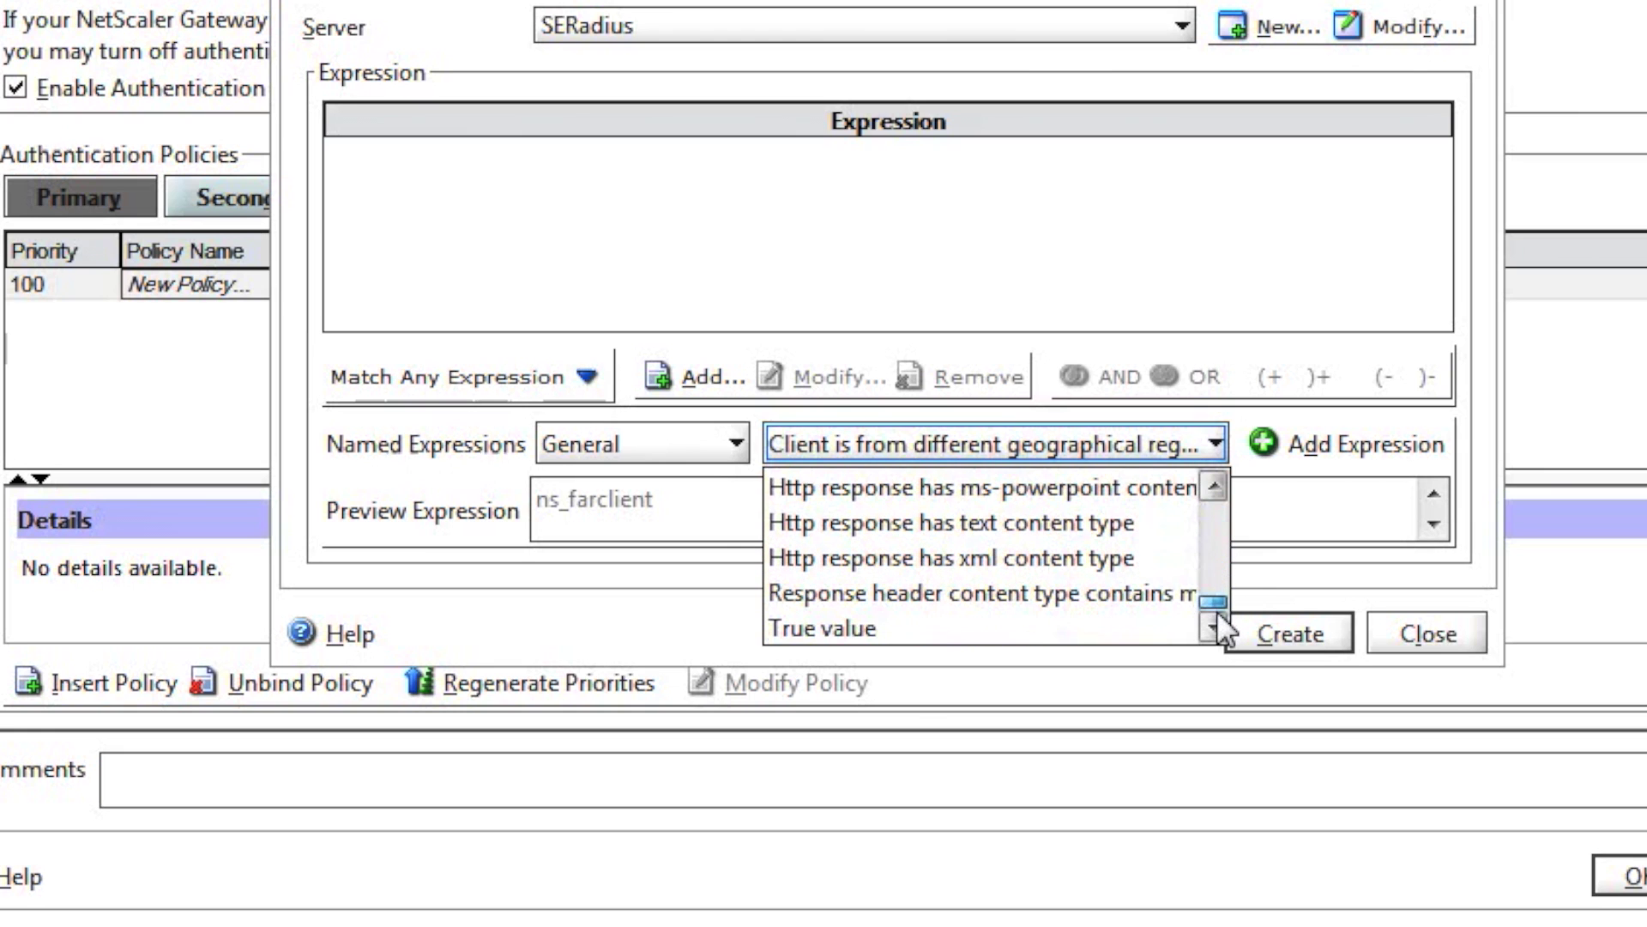
pyautogui.click(1016, 628)
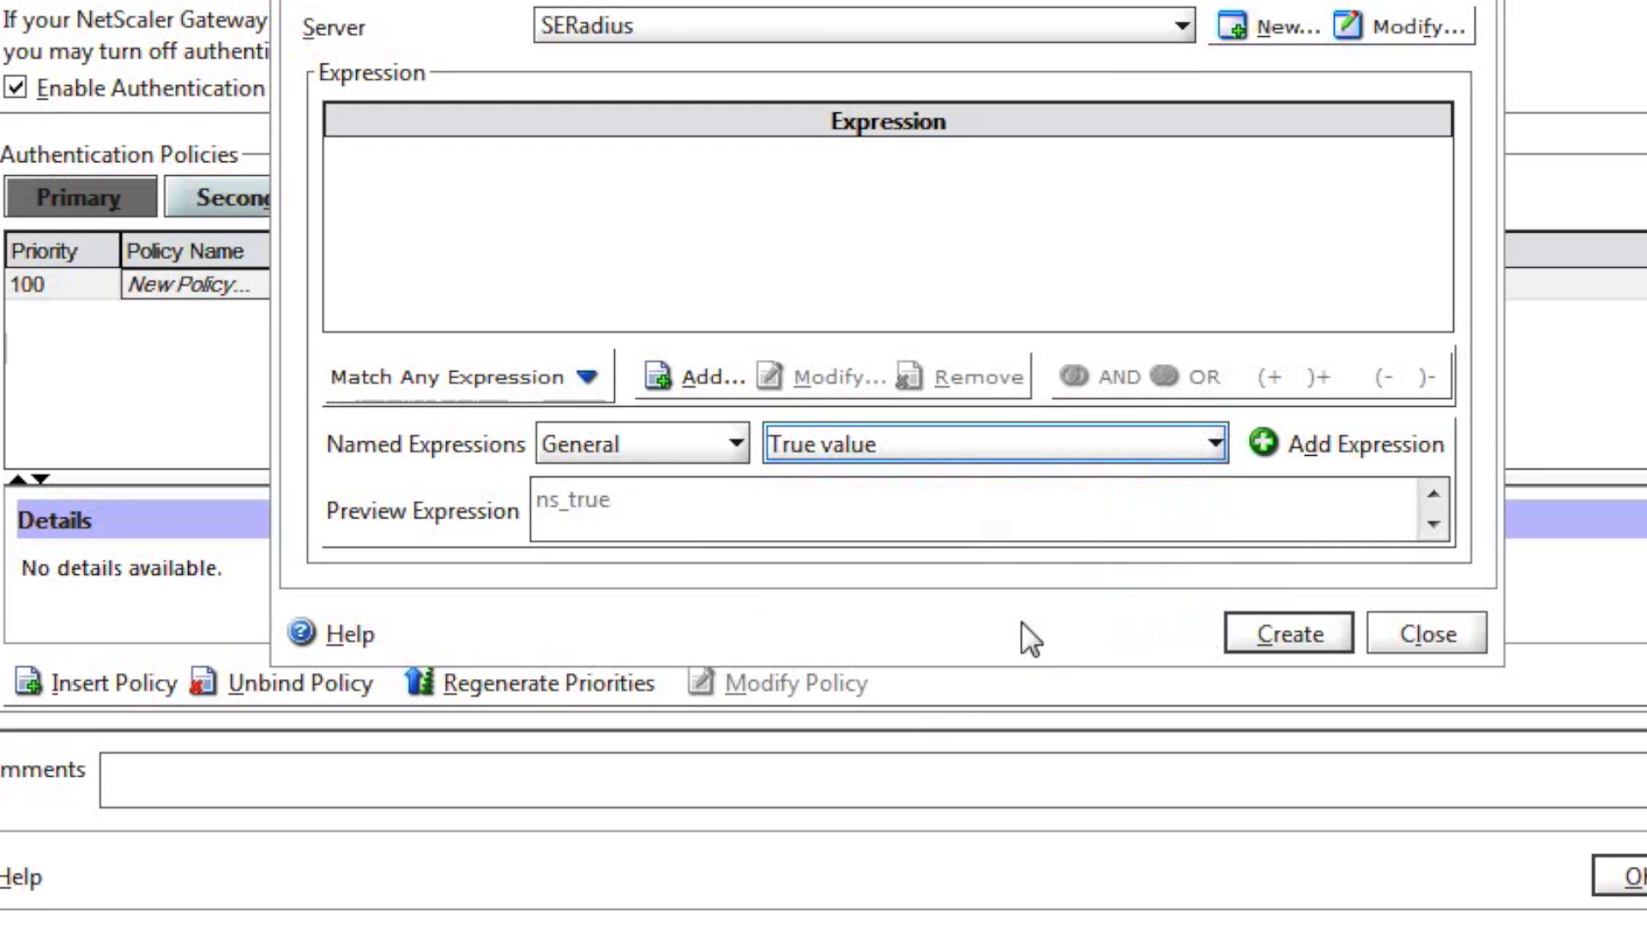
pyautogui.click(1297, 460)
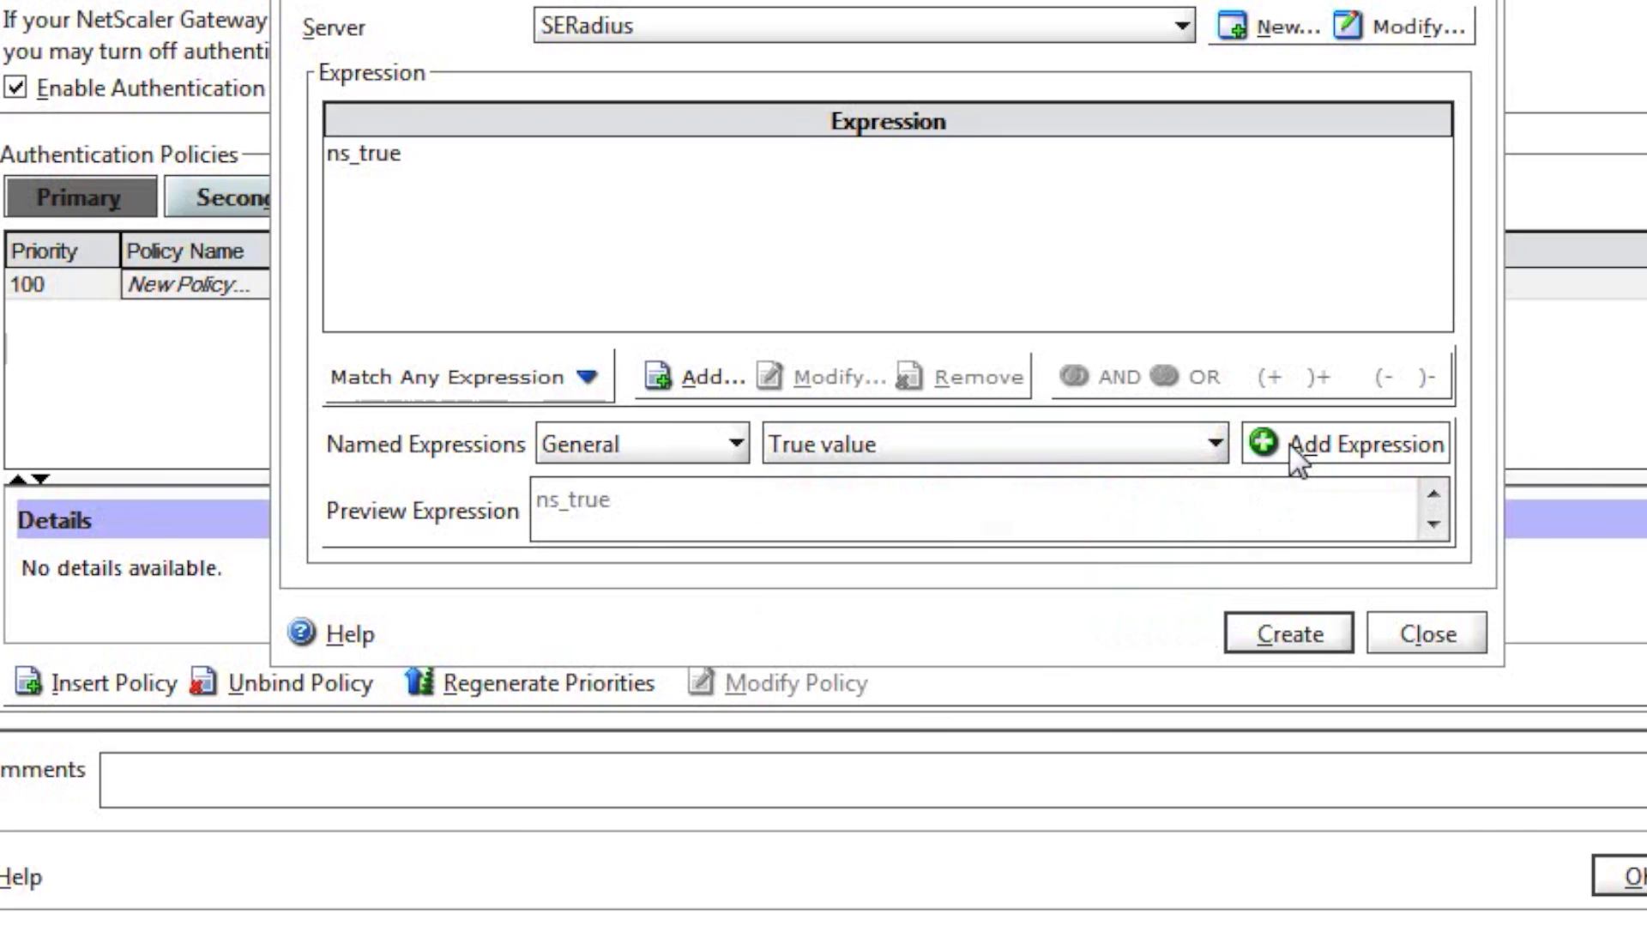
# Create the SERadius policy as CAG's primary authentication and close the CAG settings with OK.
pyautogui.click(1275, 627)
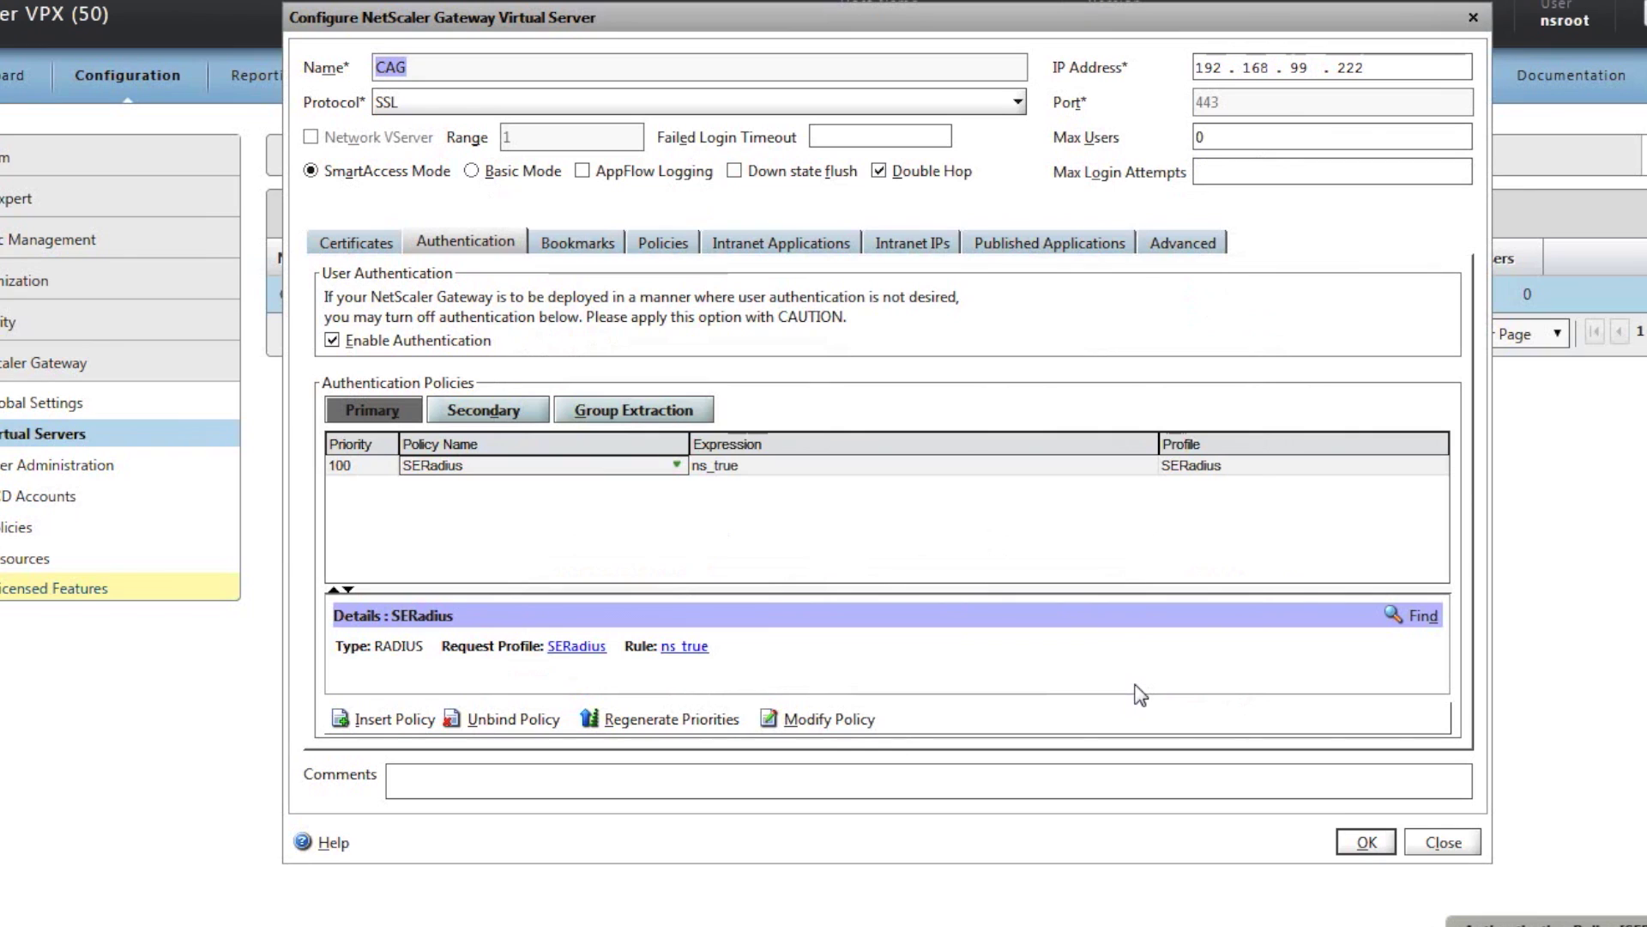
pyautogui.click(1361, 850)
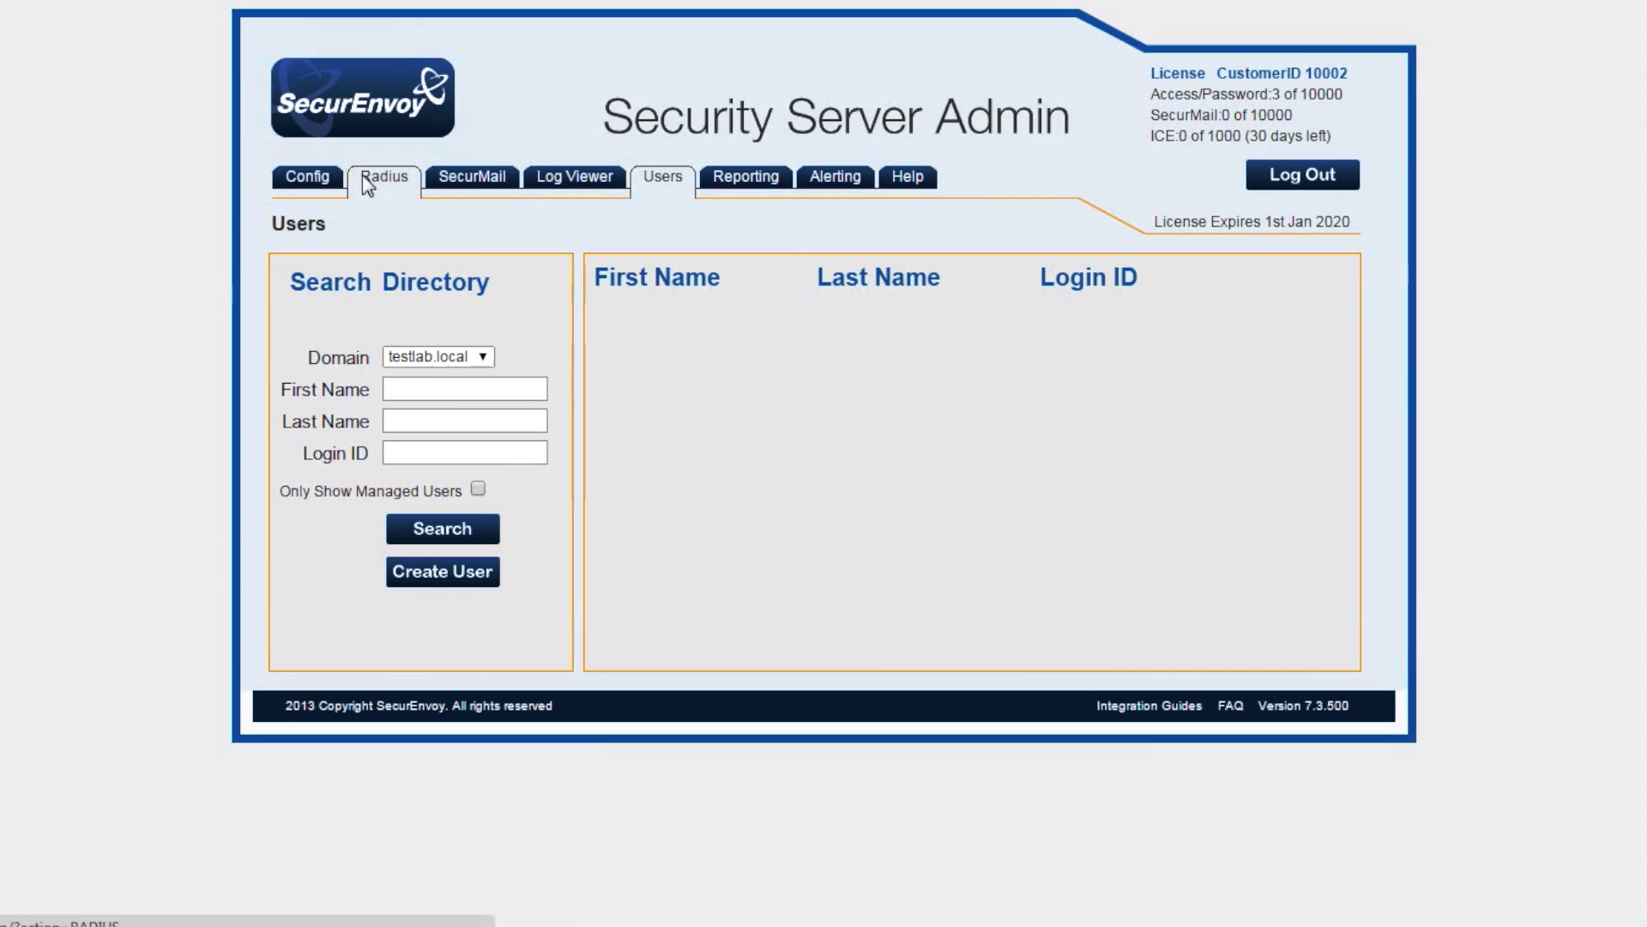
# On the Radius page, add NAS 192.168.99.220 with its shared secret and save.
pyautogui.click(365, 180)
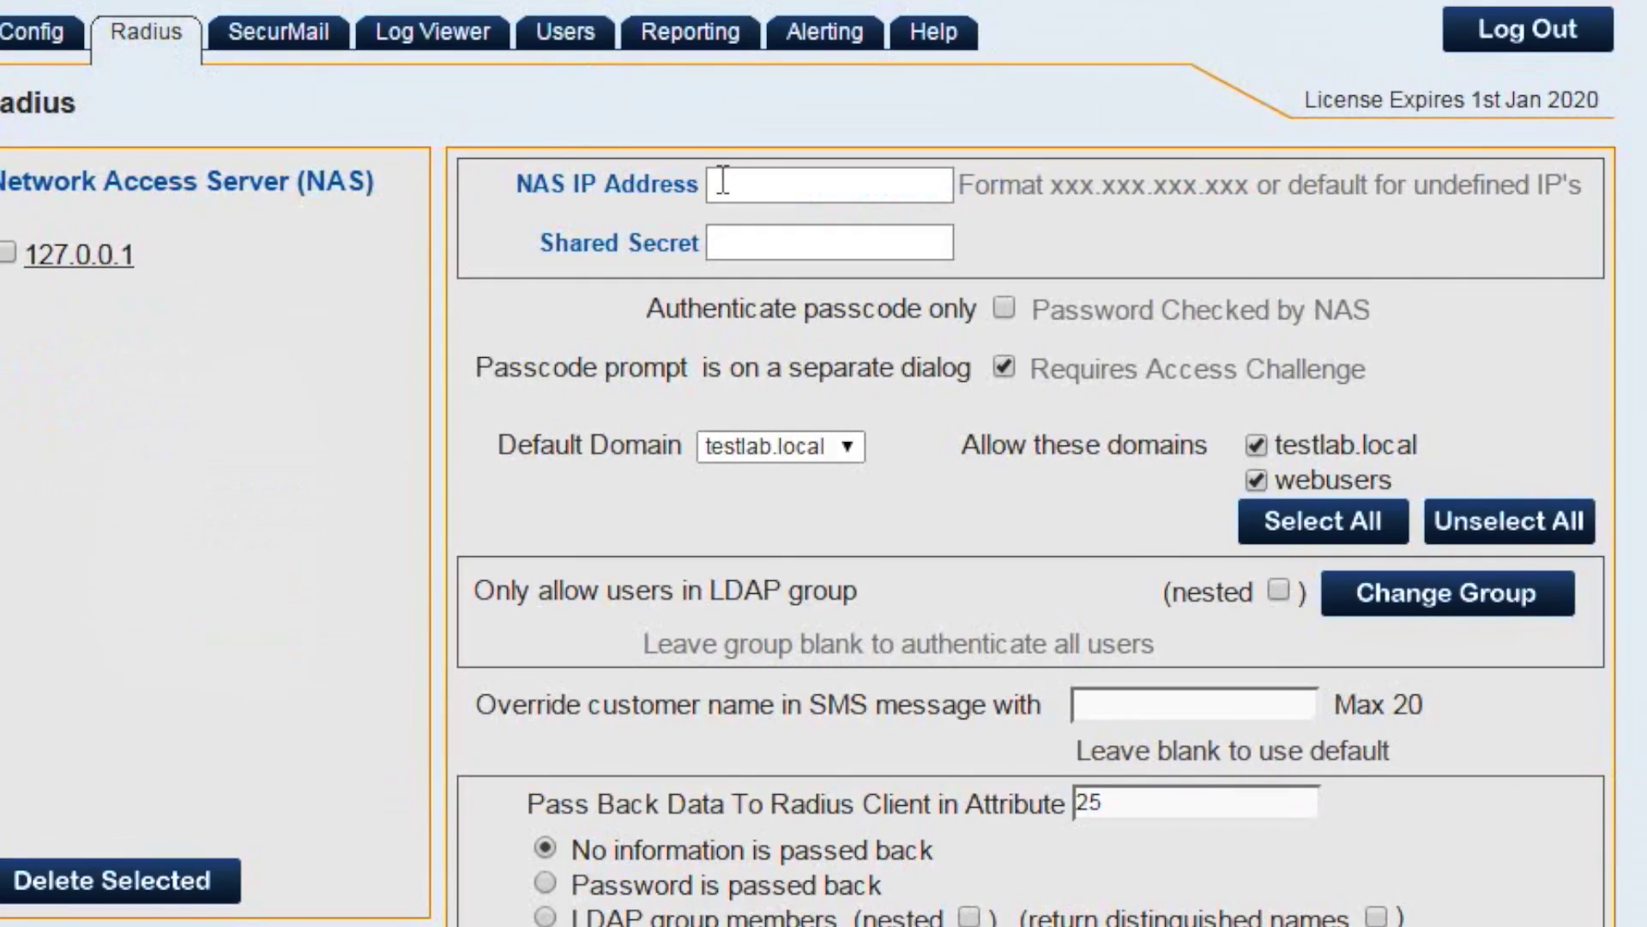
pyautogui.click(729, 182)
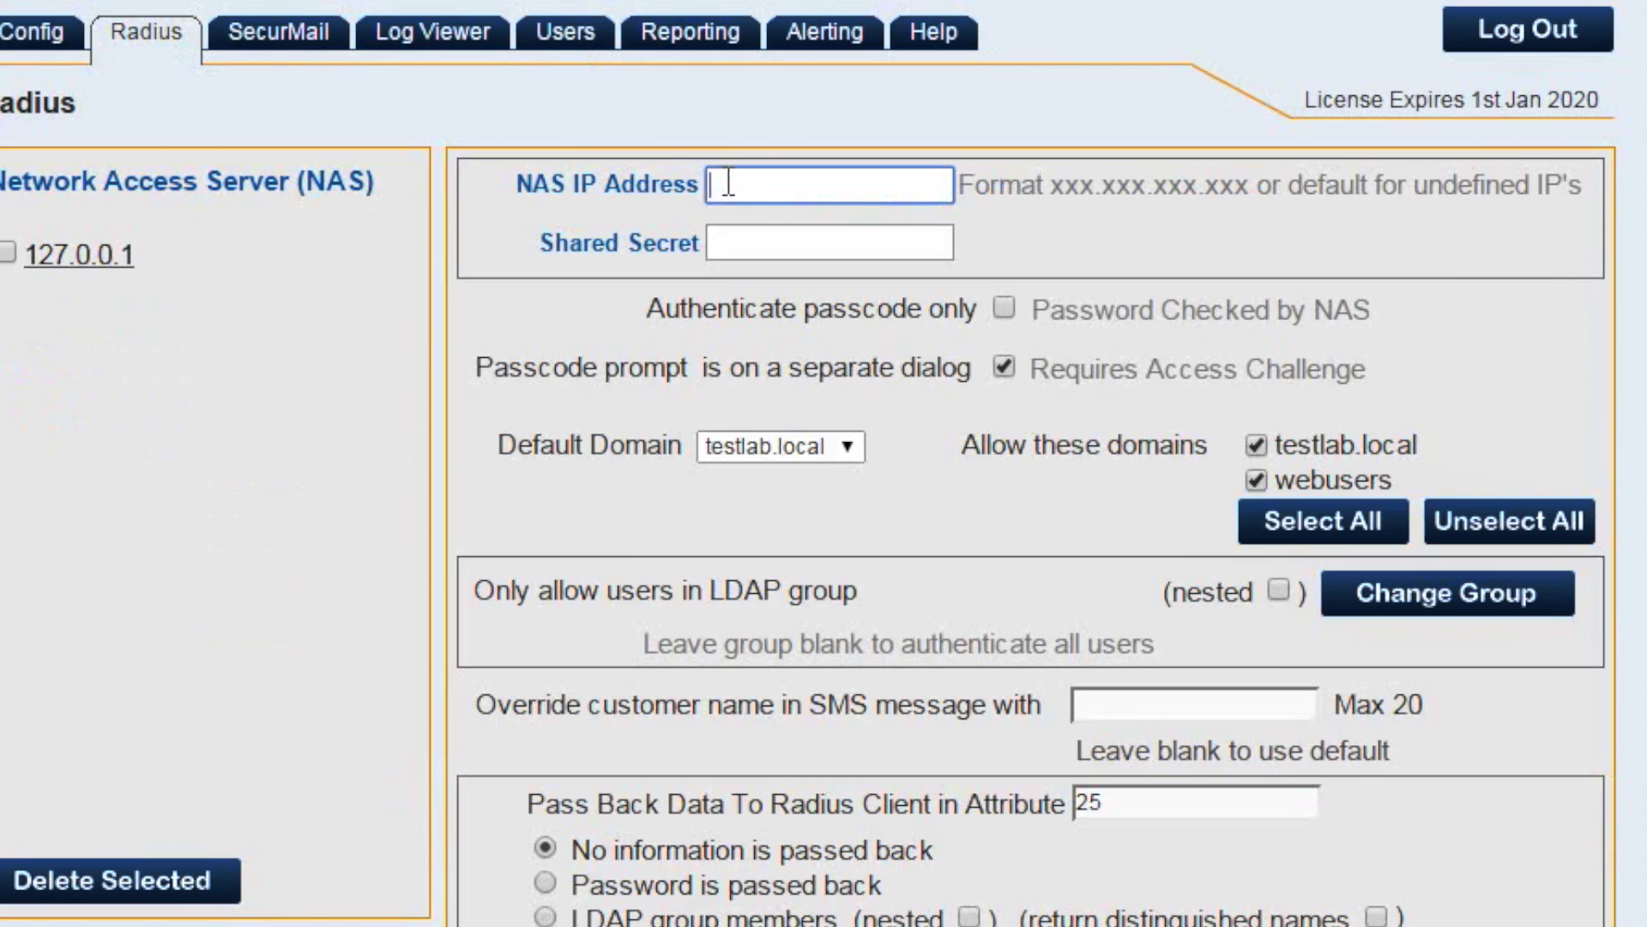
pyautogui.write('192.168.99.220')
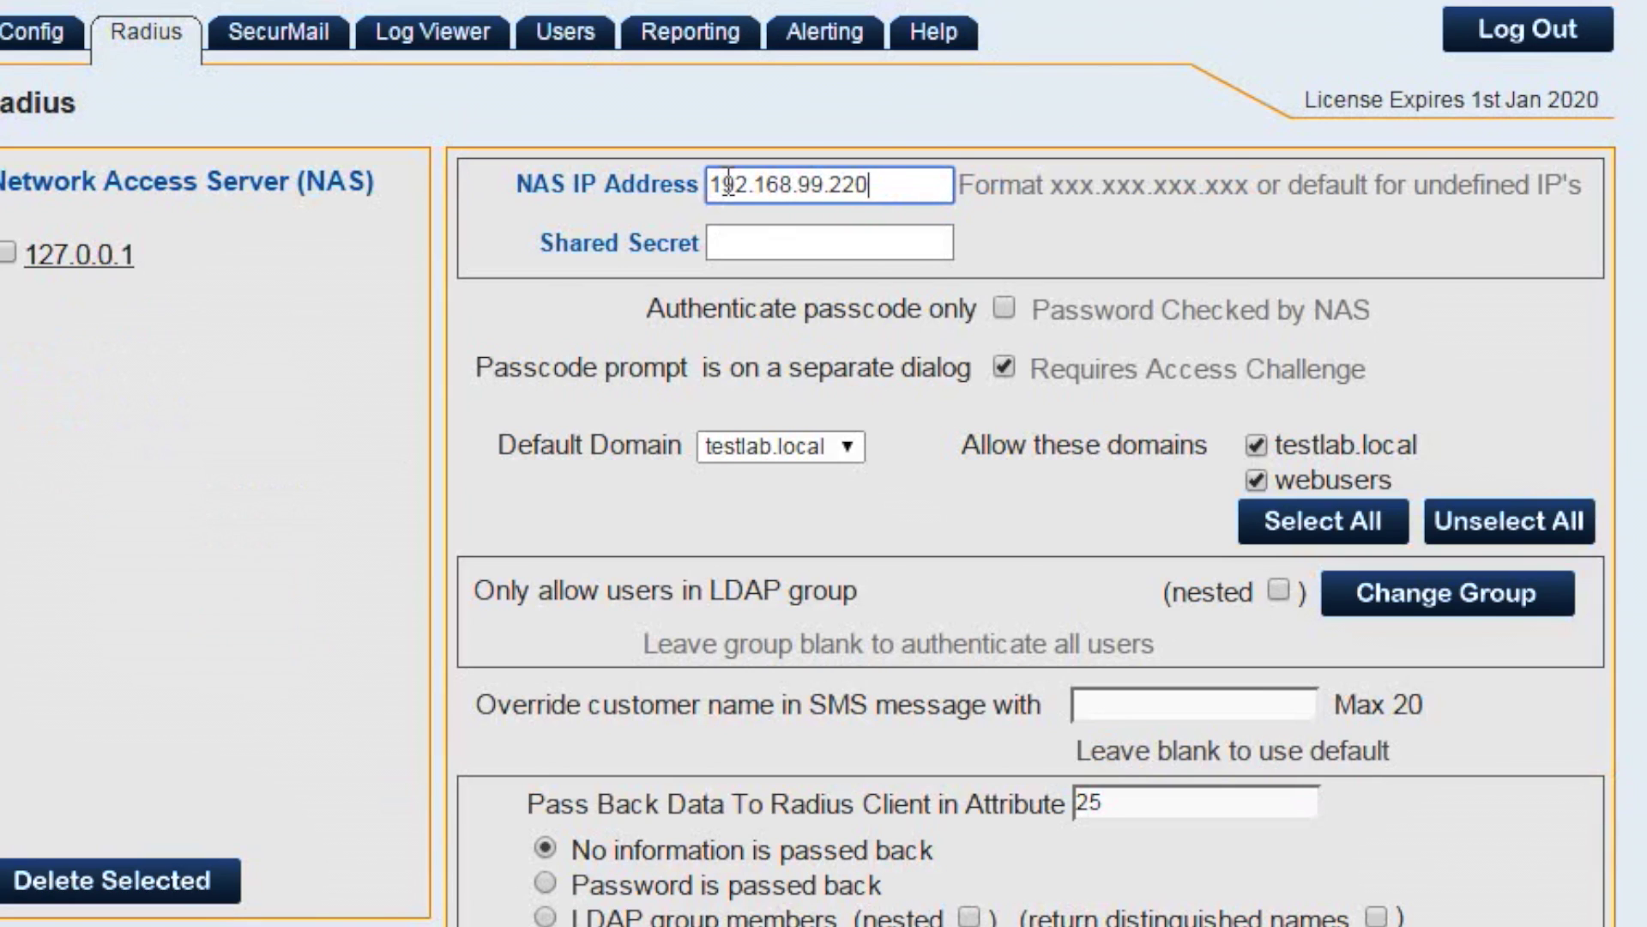
pyautogui.click(752, 239)
pyautogui.write('qwer')
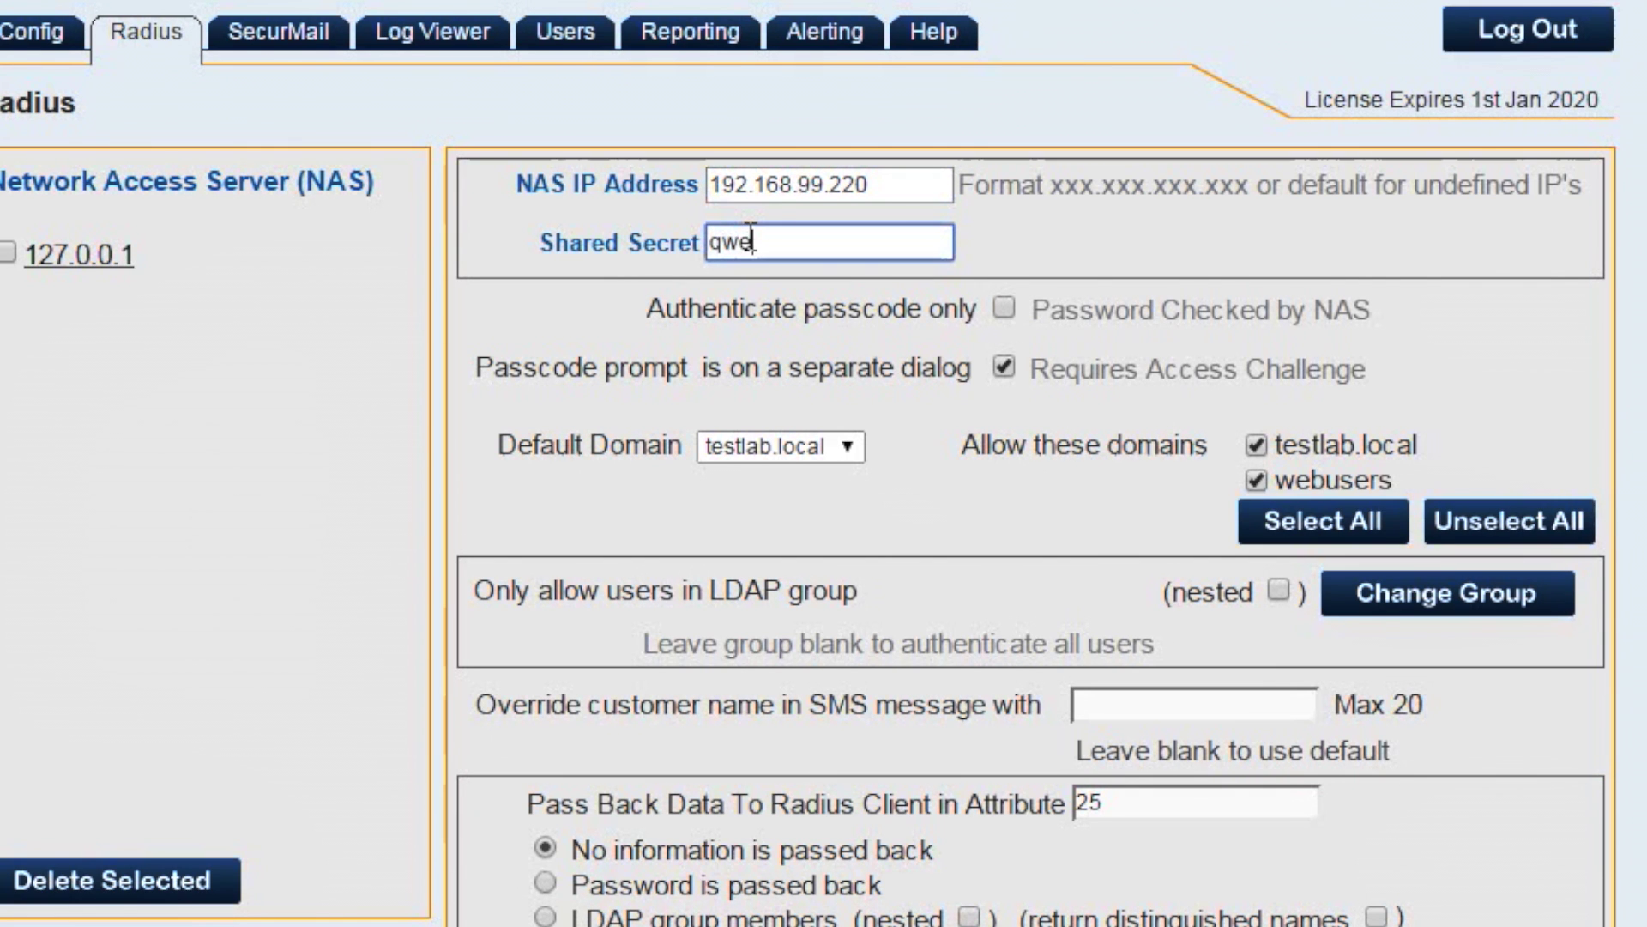
pyautogui.write('ty')
pyautogui.scroll(-3, 750, 236)
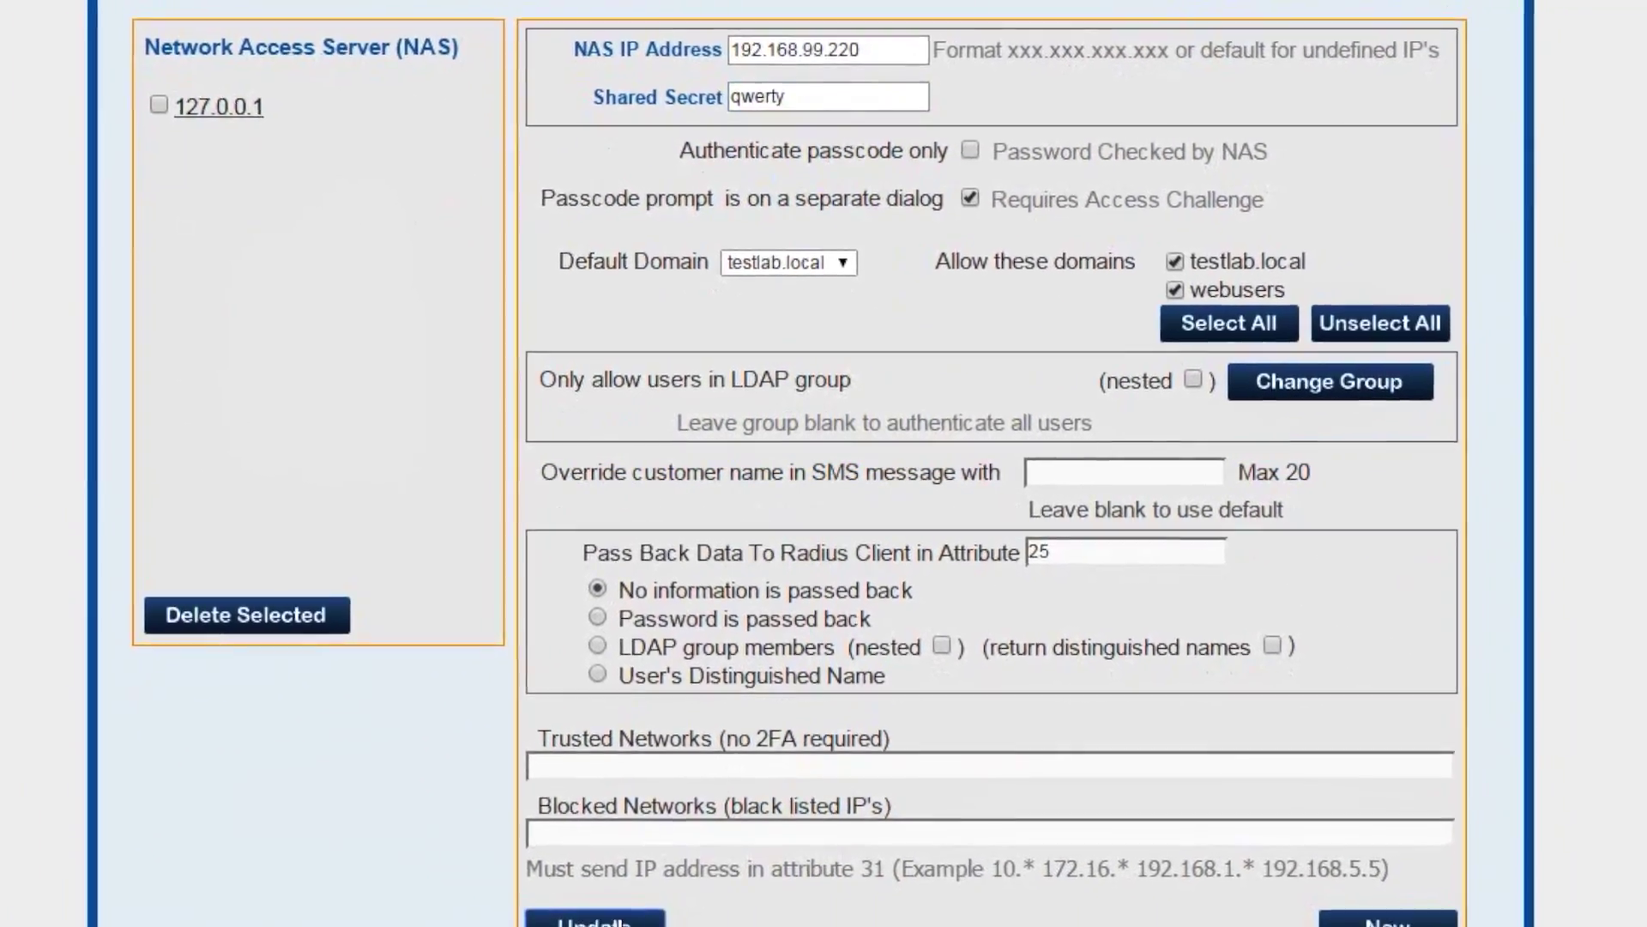
pyautogui.press('Return')
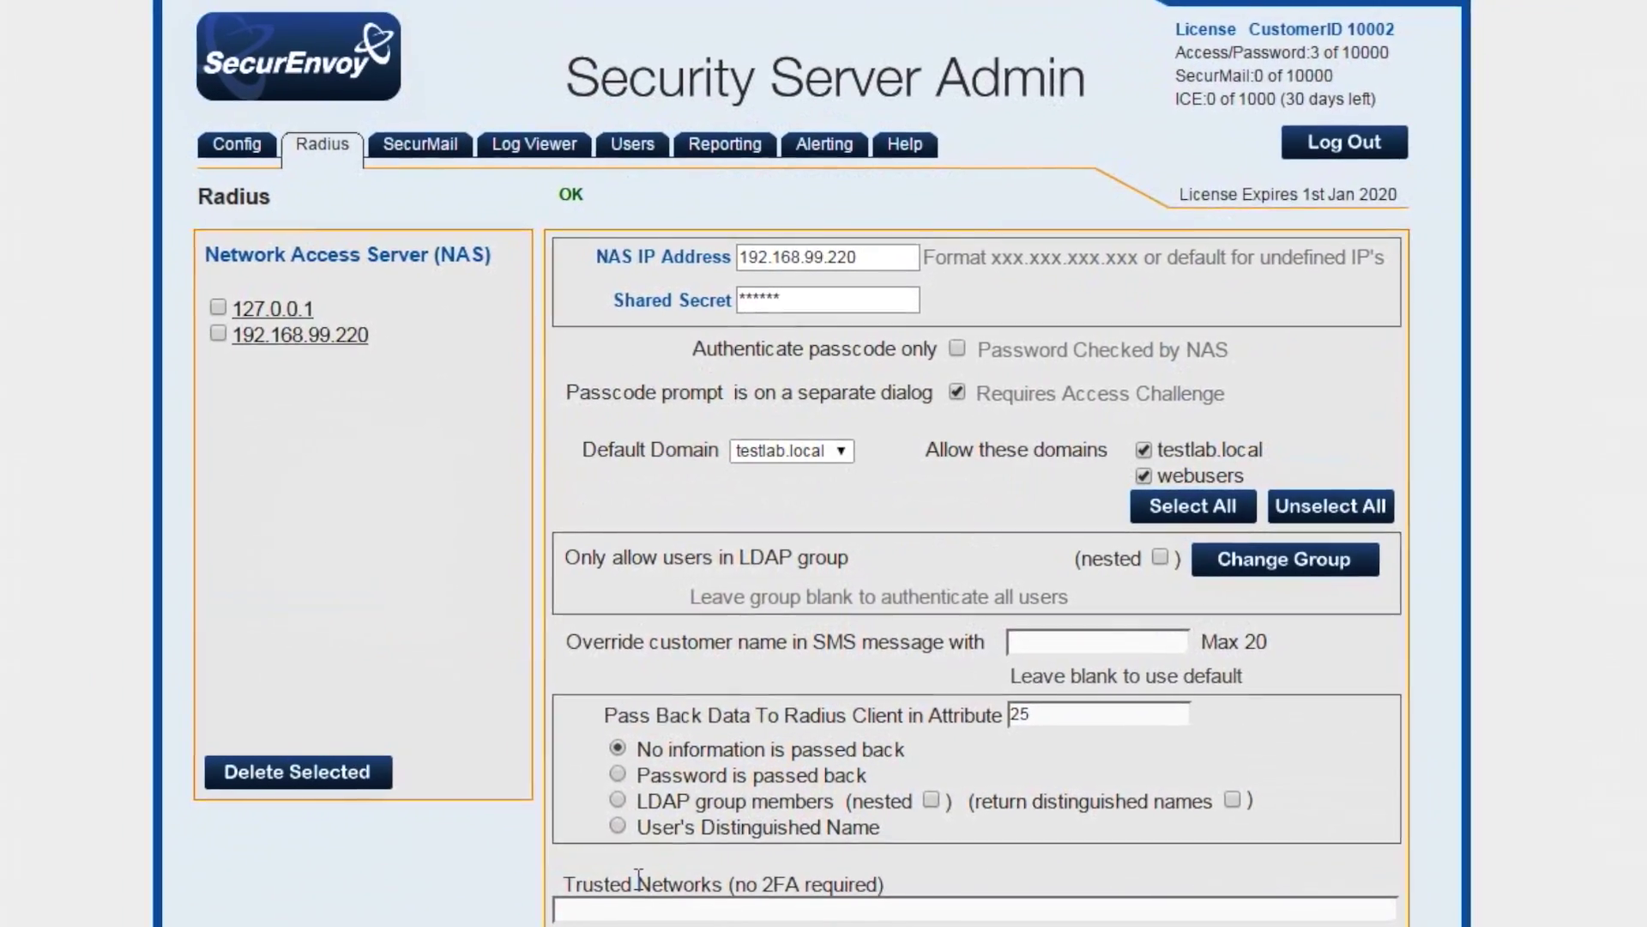